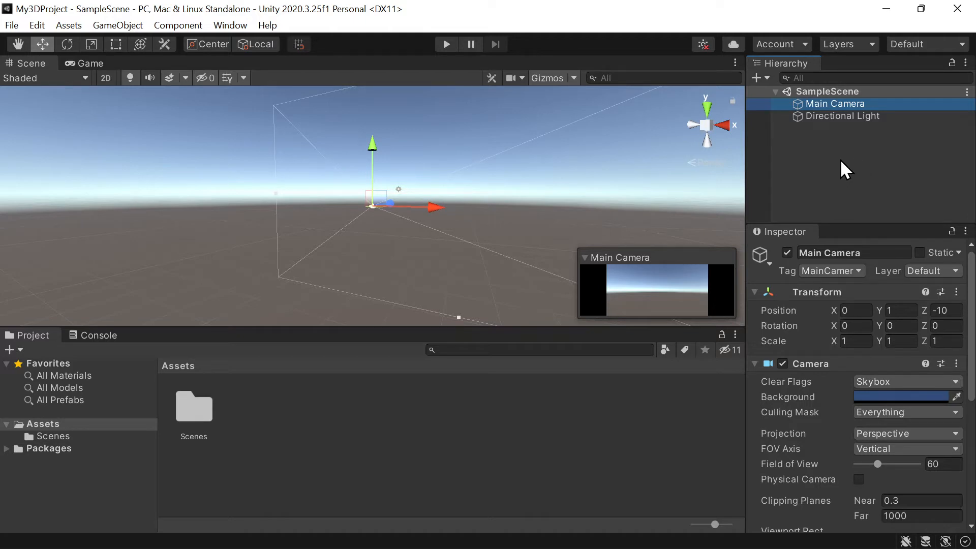
# - Add a 3D sphere to the scene and name it Earth
pyautogui.click(840, 159)
pyautogui.rightClick(809, 144)
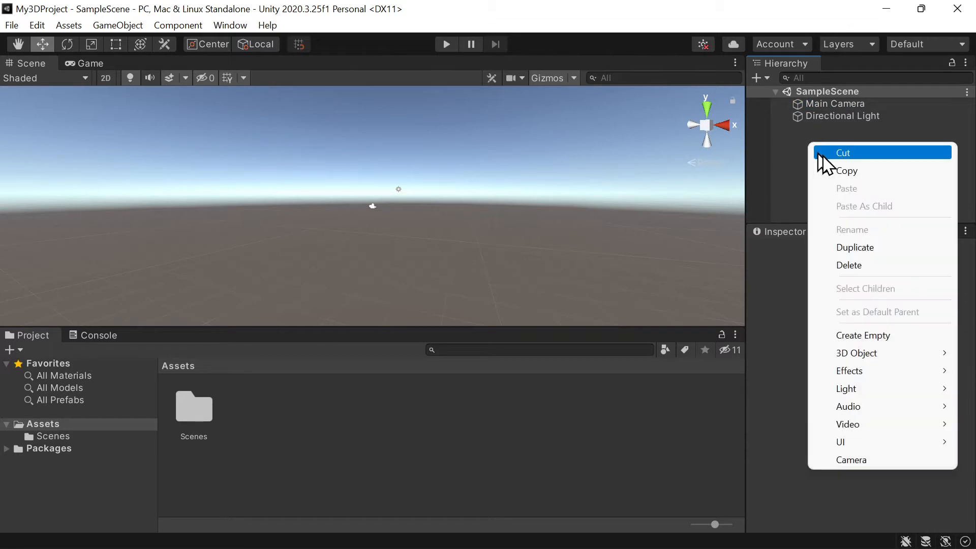
pyautogui.moveTo(857, 355)
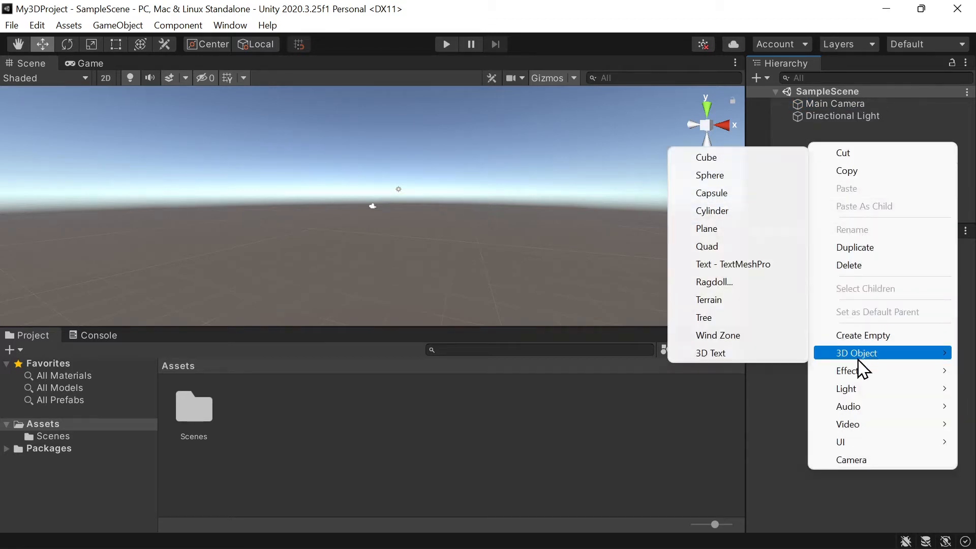
pyautogui.click(740, 177)
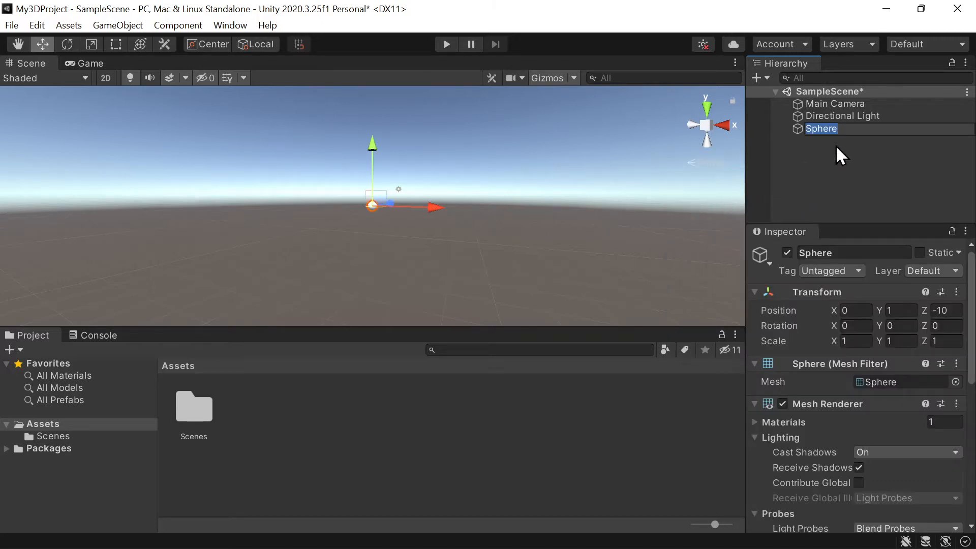
pyautogui.write('Earth')
pyautogui.press('Return')
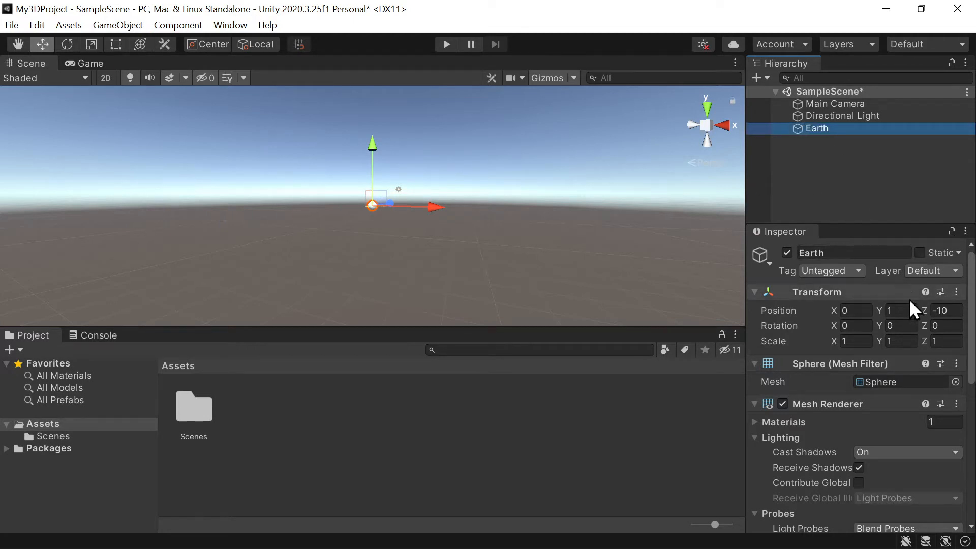
# - Set Earth's Z position to 0 so it sits in front of the Main Camera
pyautogui.click(856, 102)
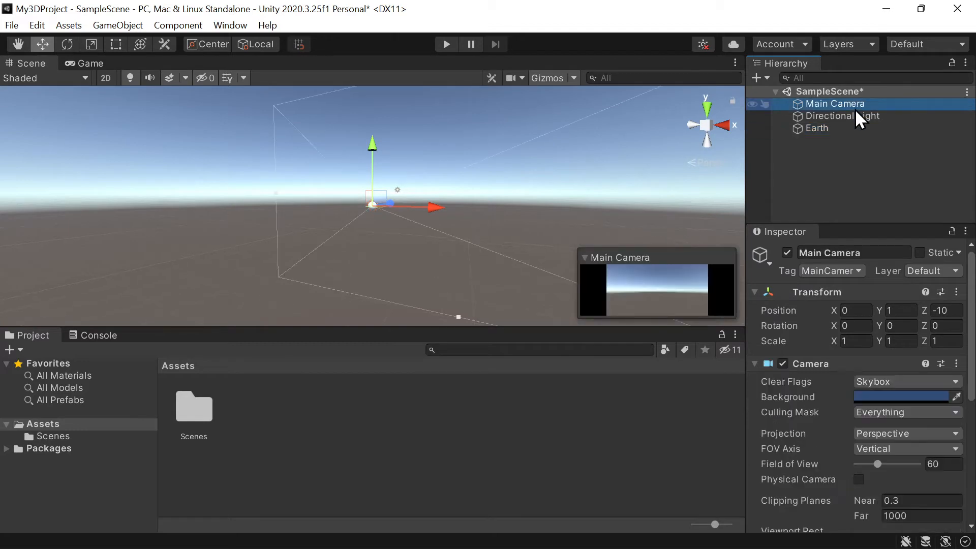
pyautogui.click(845, 128)
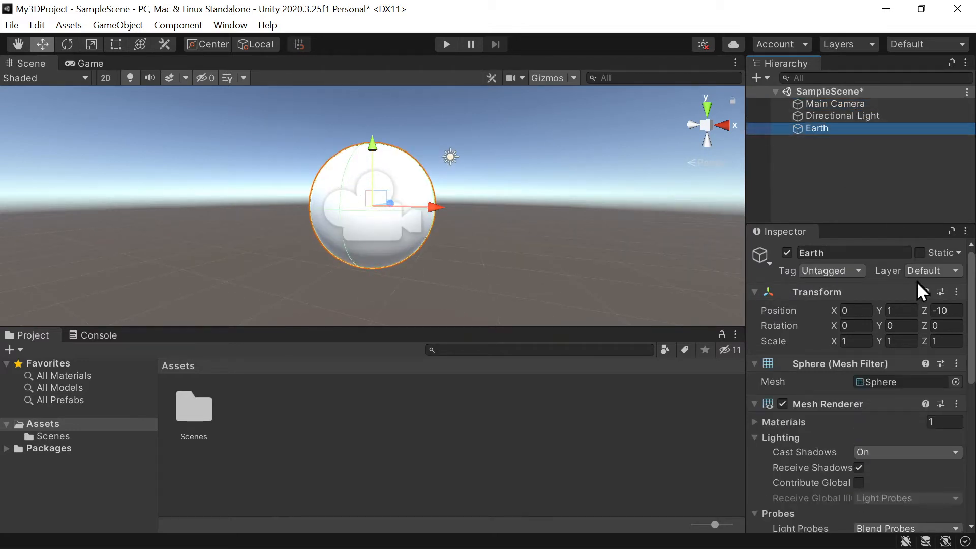
pyautogui.click(947, 310)
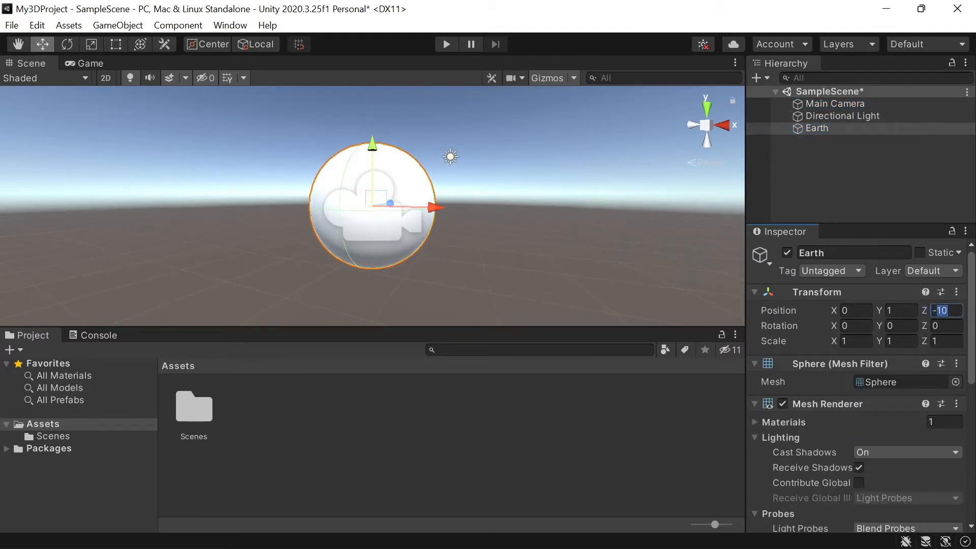
pyautogui.write('-')
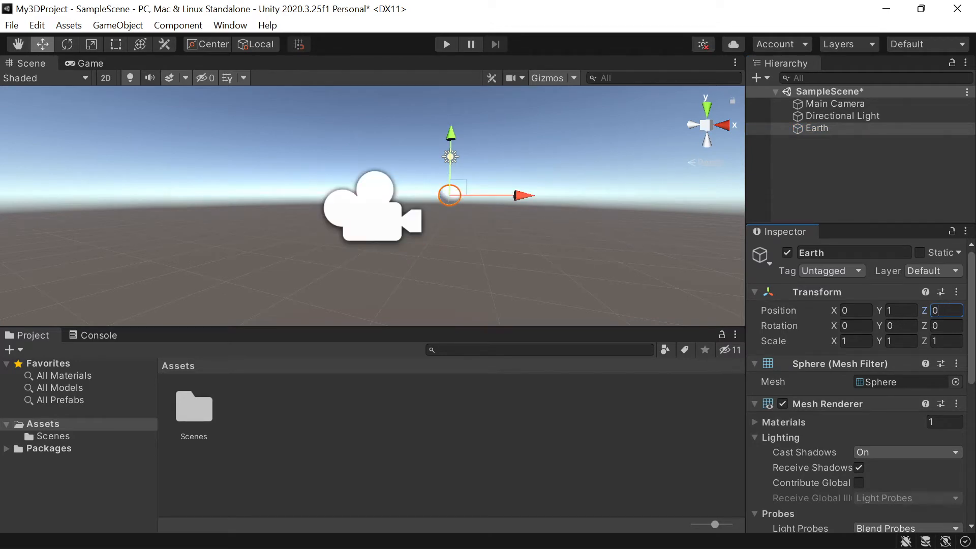
# - Raise Earth by setting its Y position to 1.2
pyautogui.click(876, 103)
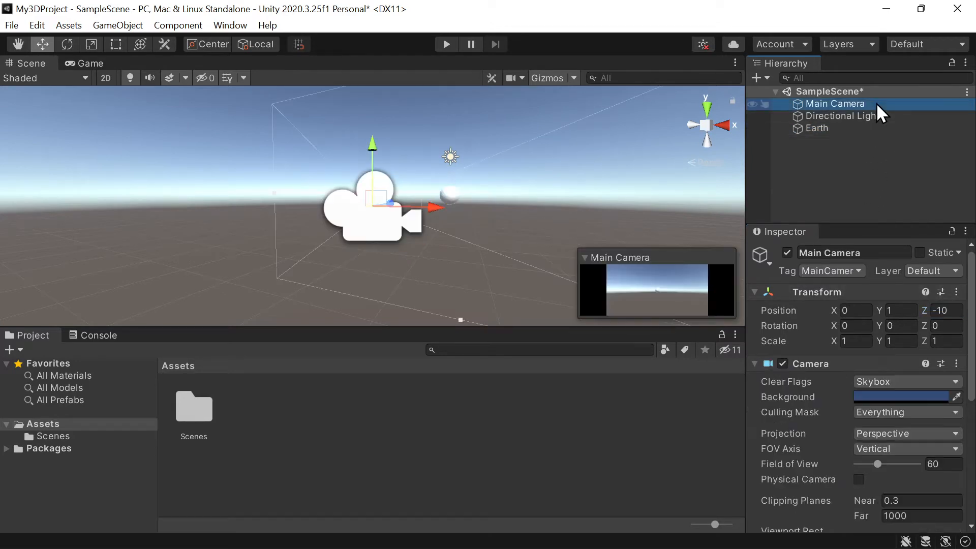
pyautogui.click(840, 129)
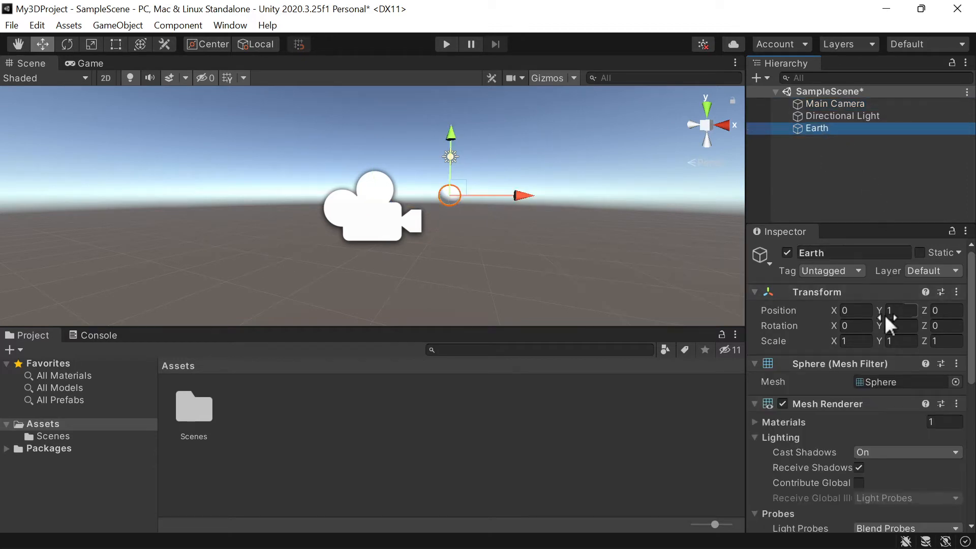
pyautogui.click(910, 310)
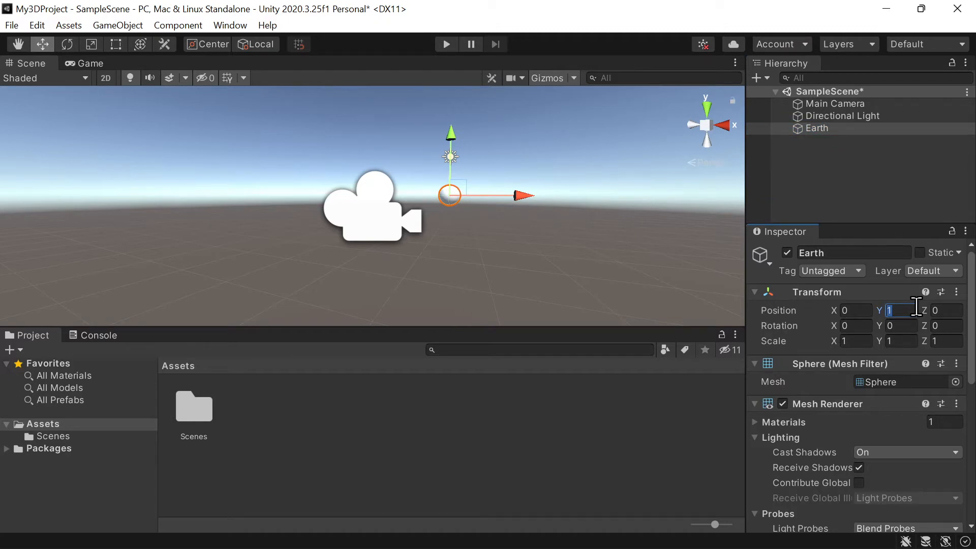
pyautogui.write('1.2')
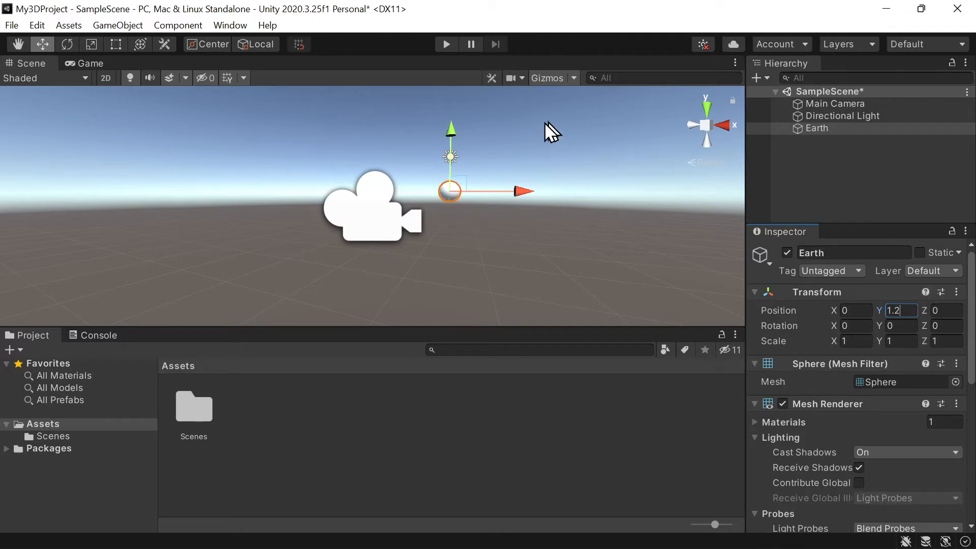
# - Try nudging Earth slightly along its Y and X axes with the move handles, and undo the moves
pyautogui.moveTo(456, 138)
pyautogui.mouseDown()
pyautogui.moveTo(457, 127)
pyautogui.moveTo(457, 136)
pyautogui.mouseUp()
pyautogui.moveTo(524, 190); pyautogui.dragTo(523, 189)
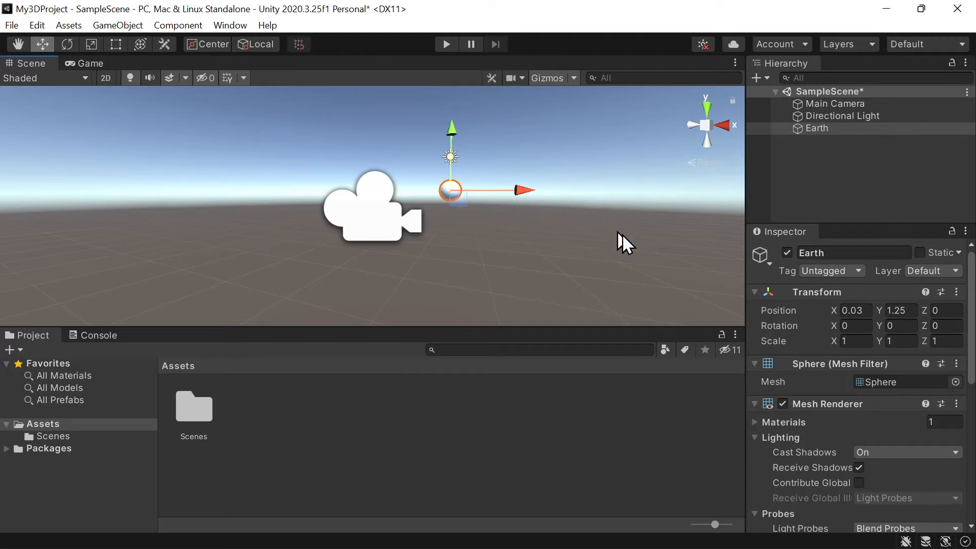
pyautogui.hotkey('ctrl', 'z')
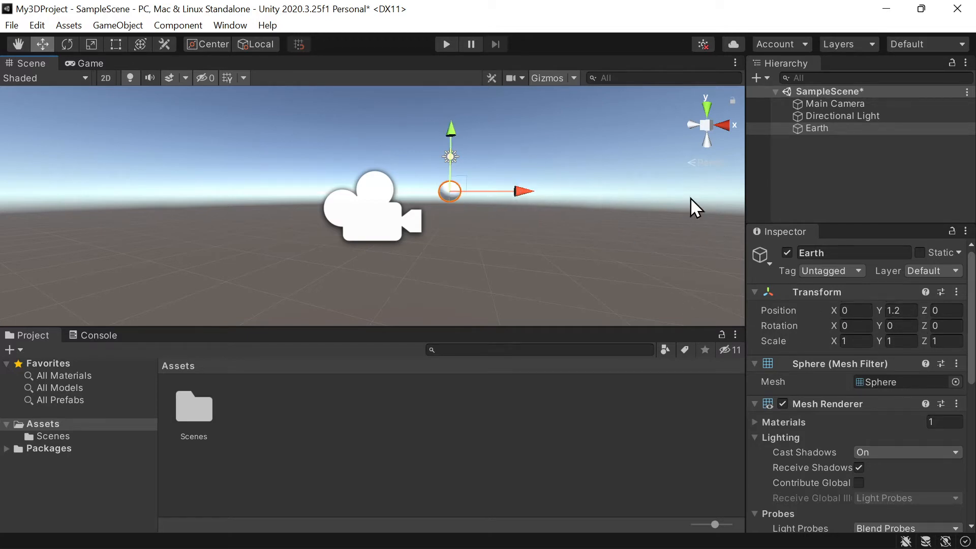
# - Add a second 3D sphere to the scene and name it Moon
pyautogui.click(894, 178)
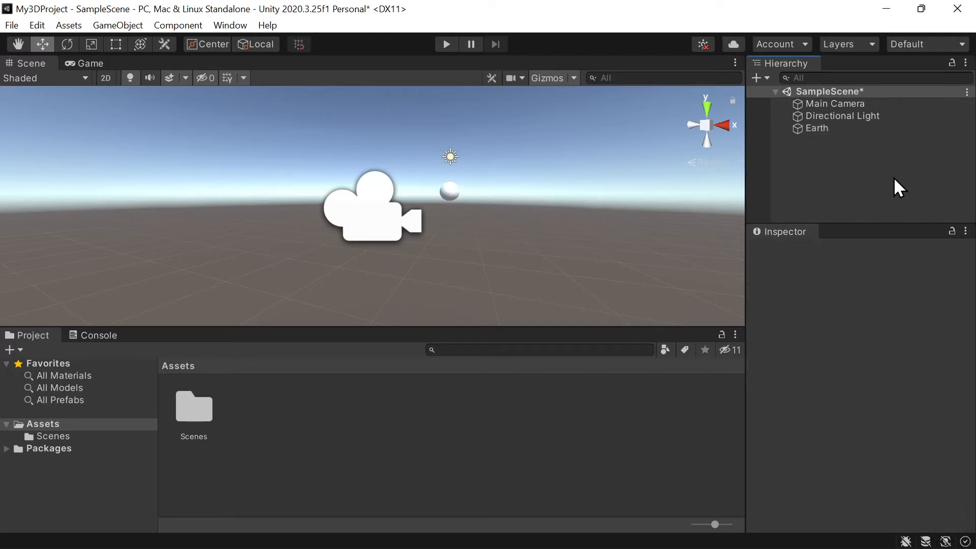
pyautogui.rightClick(886, 176)
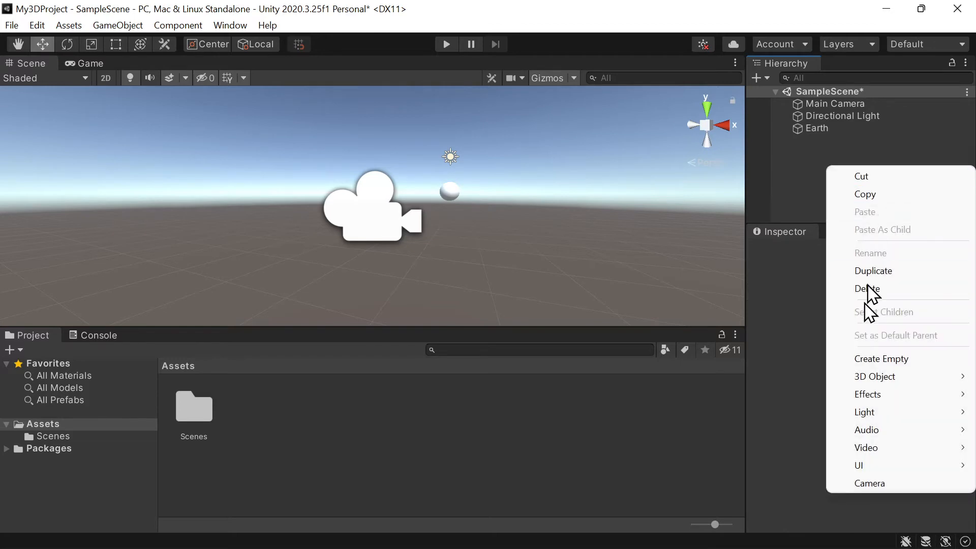
pyautogui.moveTo(838, 377)
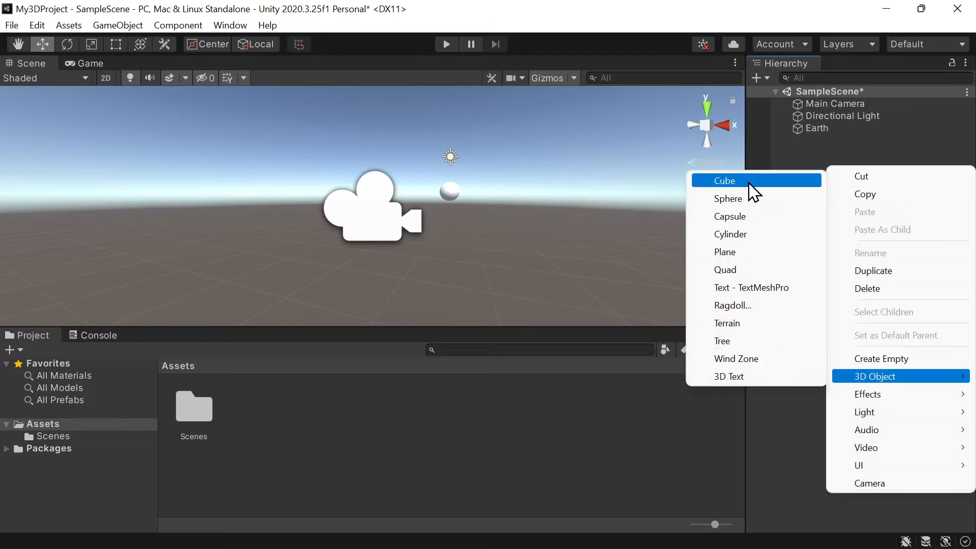
pyautogui.click(746, 199)
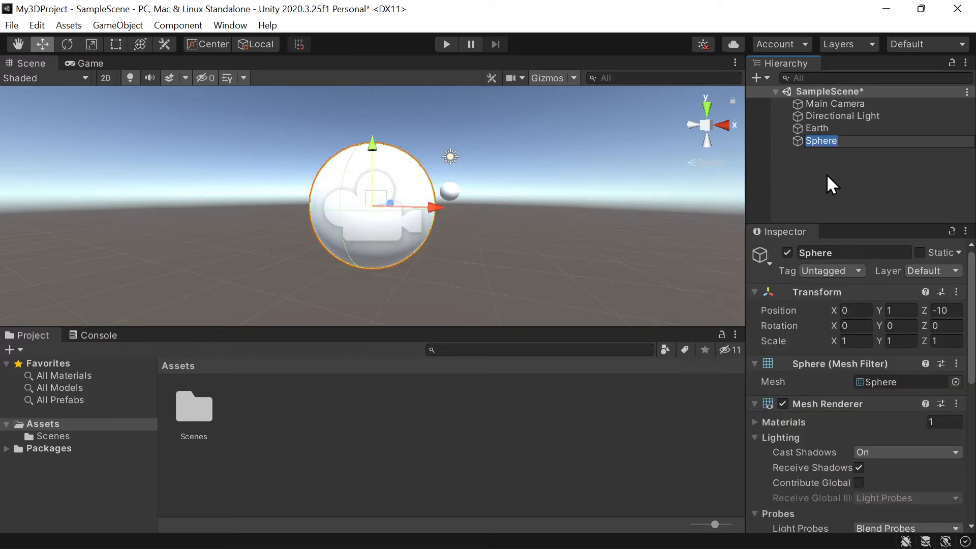
pyautogui.write('Moon')
pyautogui.press('Return')
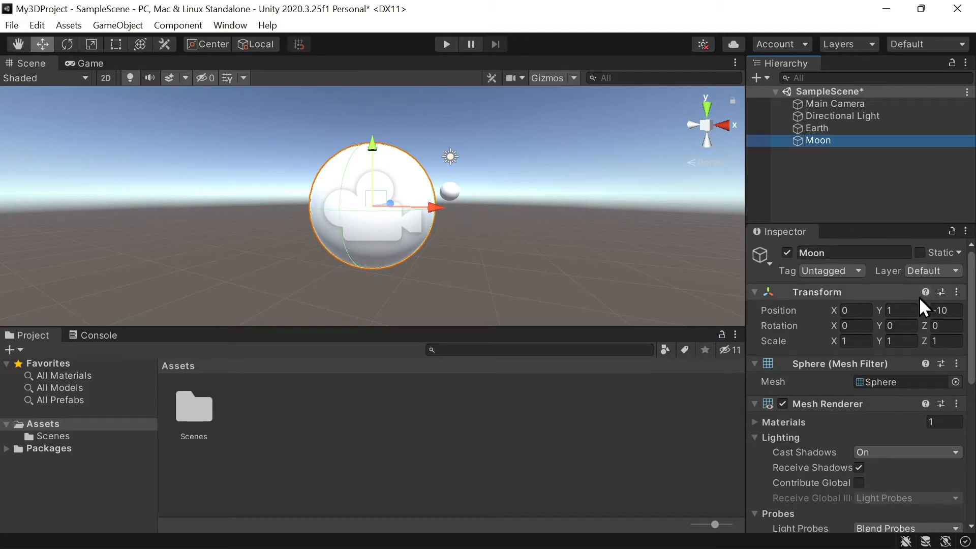
# - Move the Moon along its Z axis past Earth, to a Z position of about 9.14
pyautogui.click(955, 311)
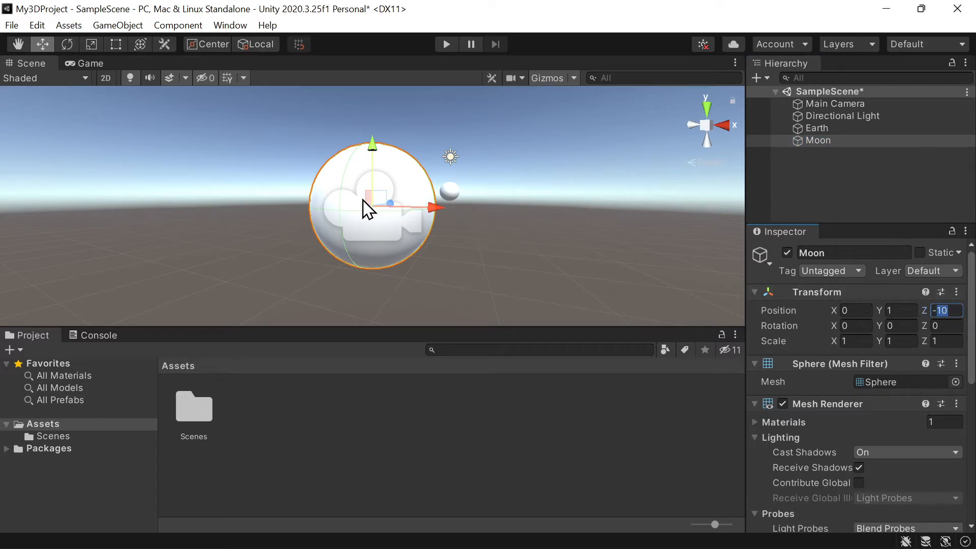
pyautogui.moveTo(392, 203); pyautogui.dragTo(466, 187)
pyautogui.click(852, 129)
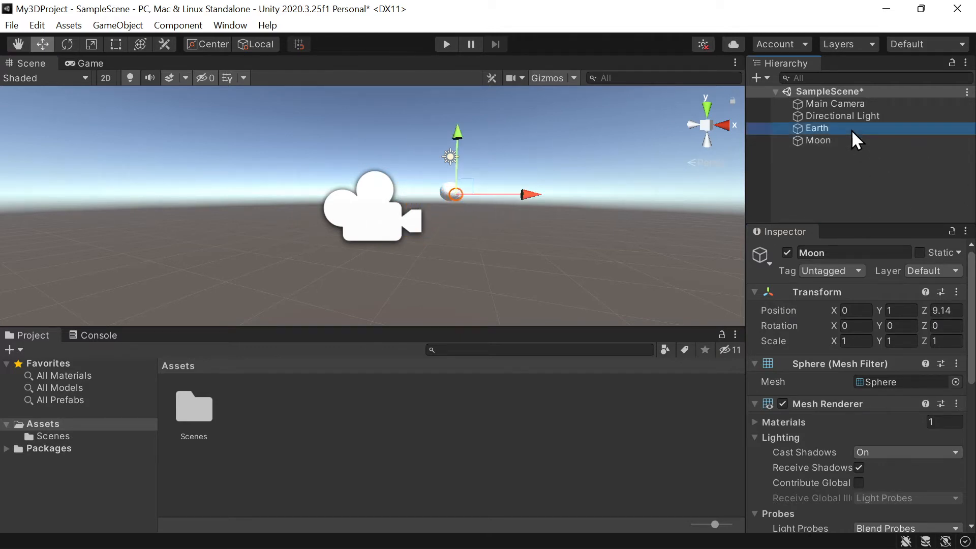
pyautogui.click(852, 143)
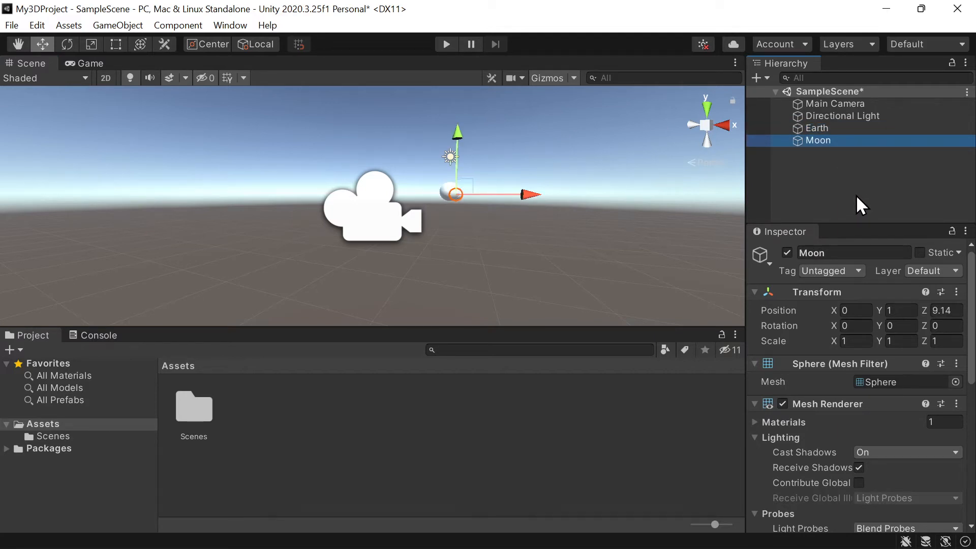
# - Dock the Game view beside the Scene view and set its resolution to Full HD (1920x1080)
pyautogui.moveTo(85, 63); pyautogui.dragTo(609, 201)
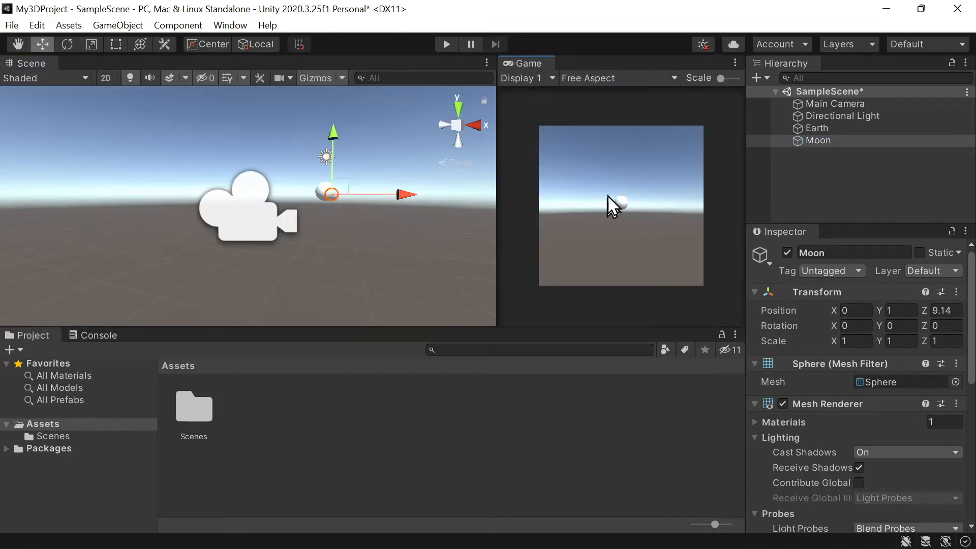
pyautogui.click(623, 76)
pyautogui.click(603, 129)
pyautogui.click(615, 79)
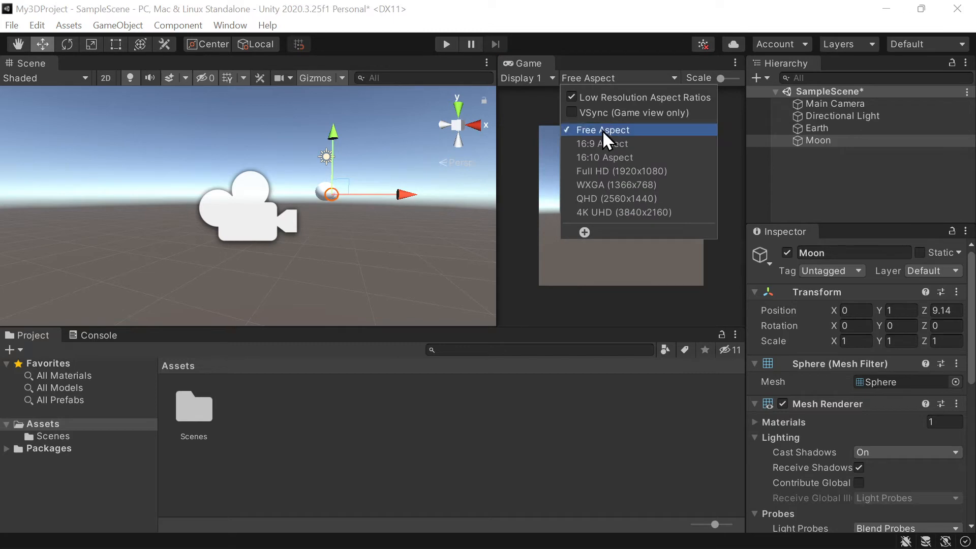
pyautogui.click(599, 167)
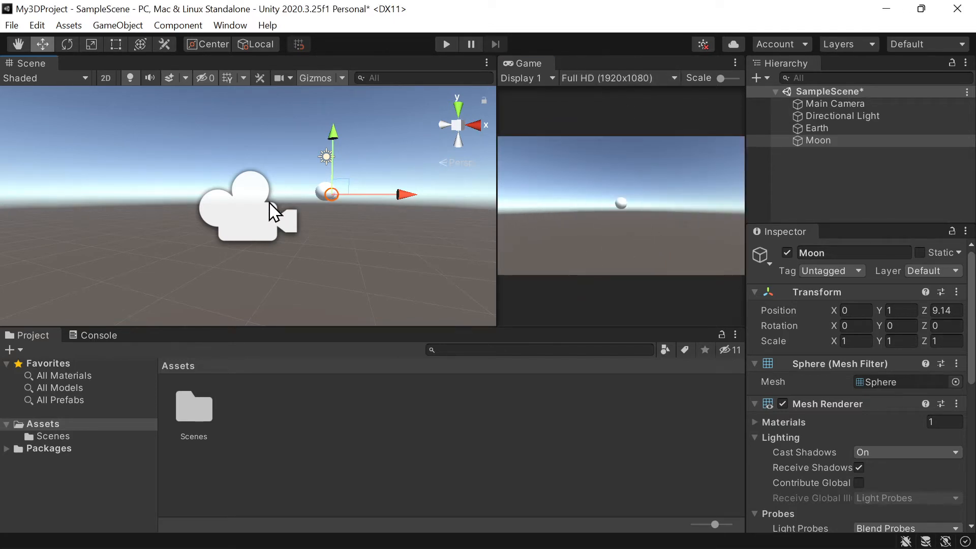
# - Scale the Moon to 0.25 on the X, Y and Z axes
pyautogui.click(300, 236)
pyautogui.click(250, 231)
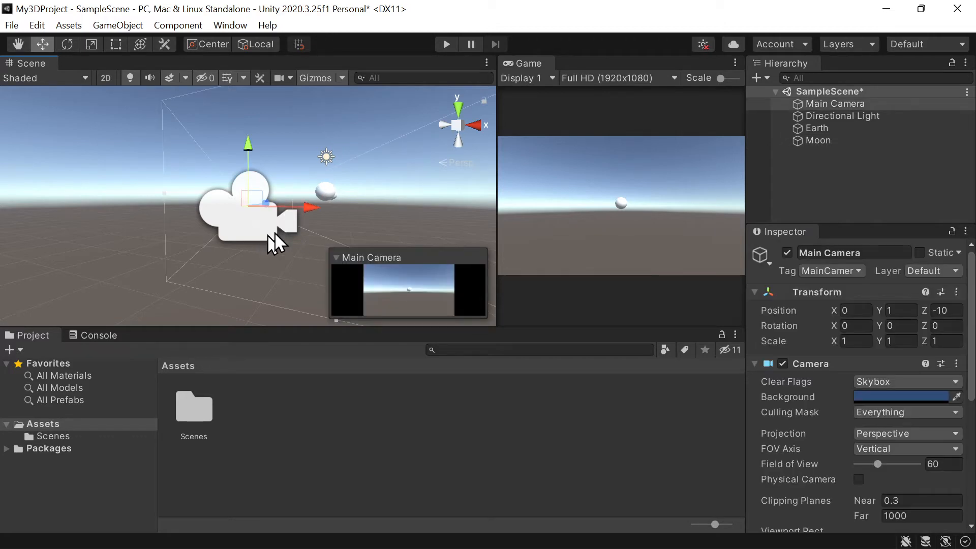
pyautogui.click(327, 192)
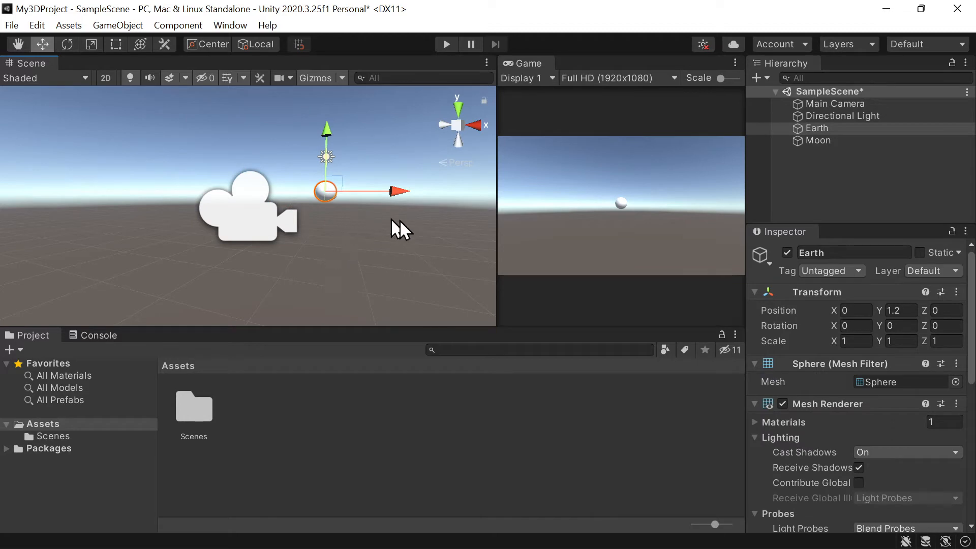
pyautogui.click(843, 142)
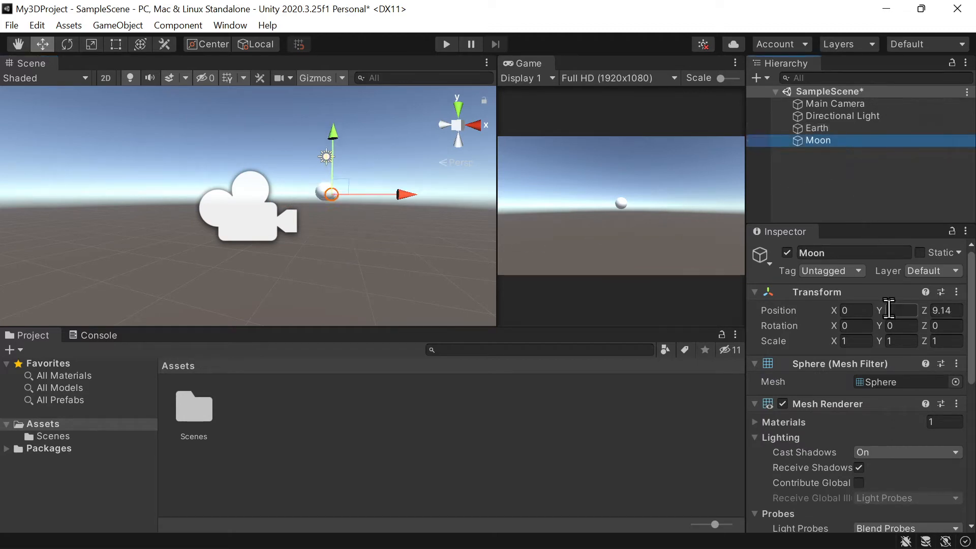
pyautogui.click(859, 341)
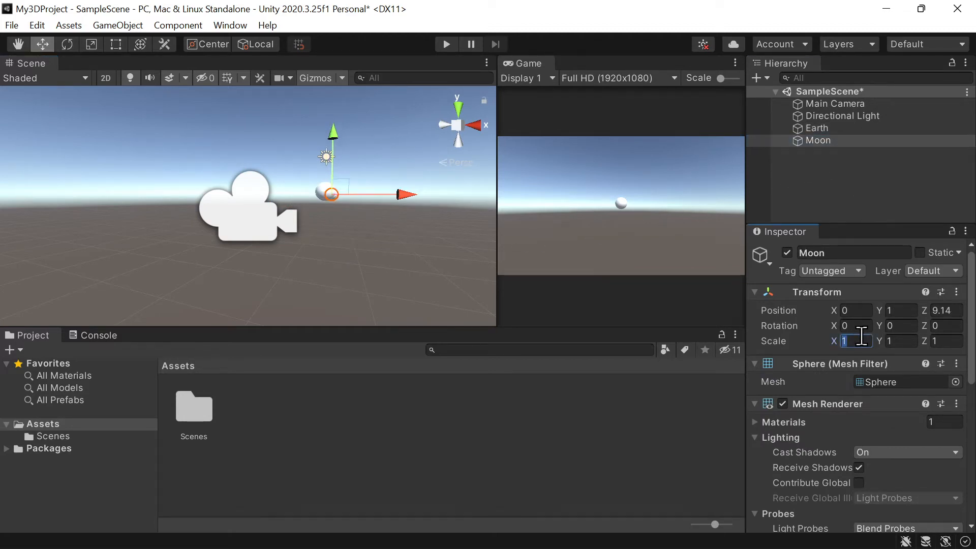
pyautogui.write('0.25')
pyautogui.press('Tab')
pyautogui.write('0.25')
pyautogui.press('Tab')
pyautogui.write('0.25')
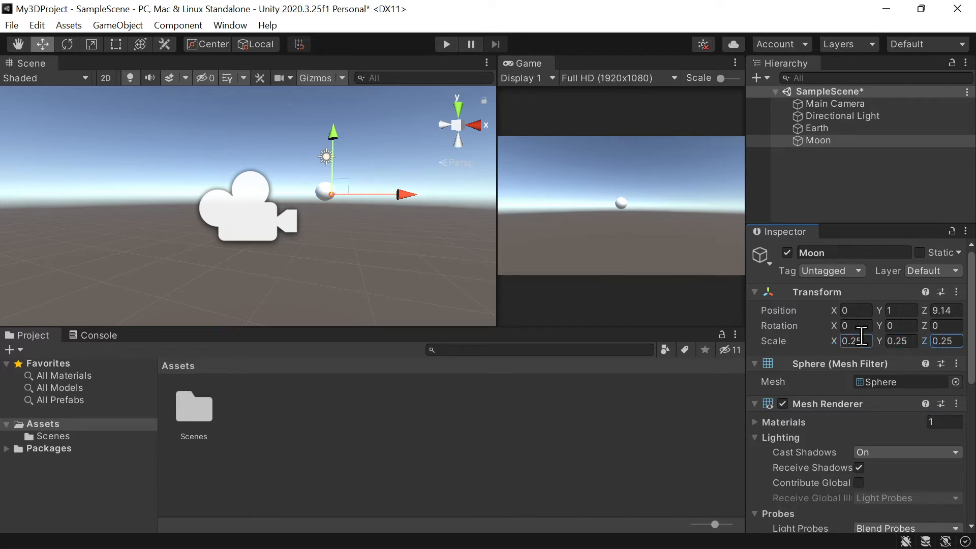
# - Move the Moon along its Z axis to right beside Earth, at a Z position of about 0.55
pyautogui.scroll(3, 336, 229)
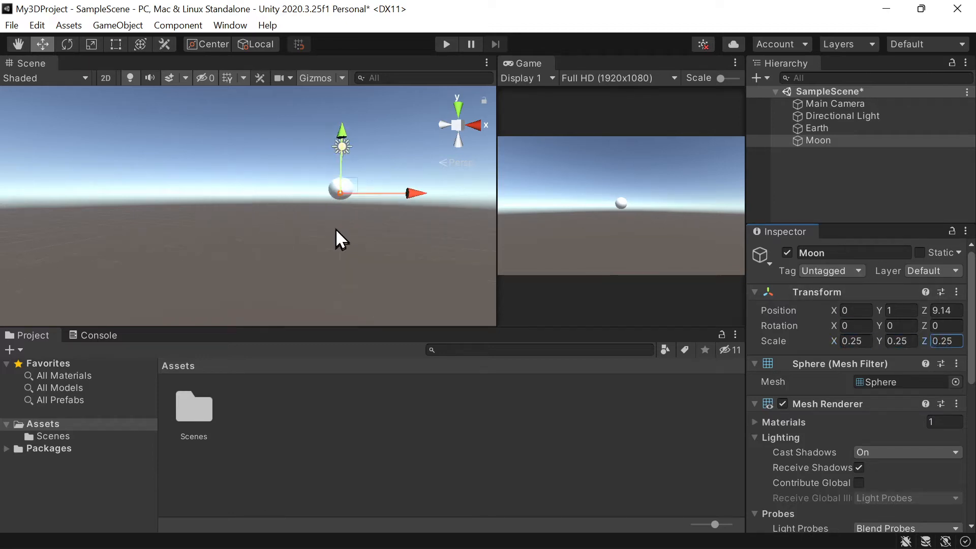
pyautogui.keyDown('alt'); pyautogui.moveTo(383, 203); pyautogui.dragTo(331, 201); pyautogui.keyUp('alt')
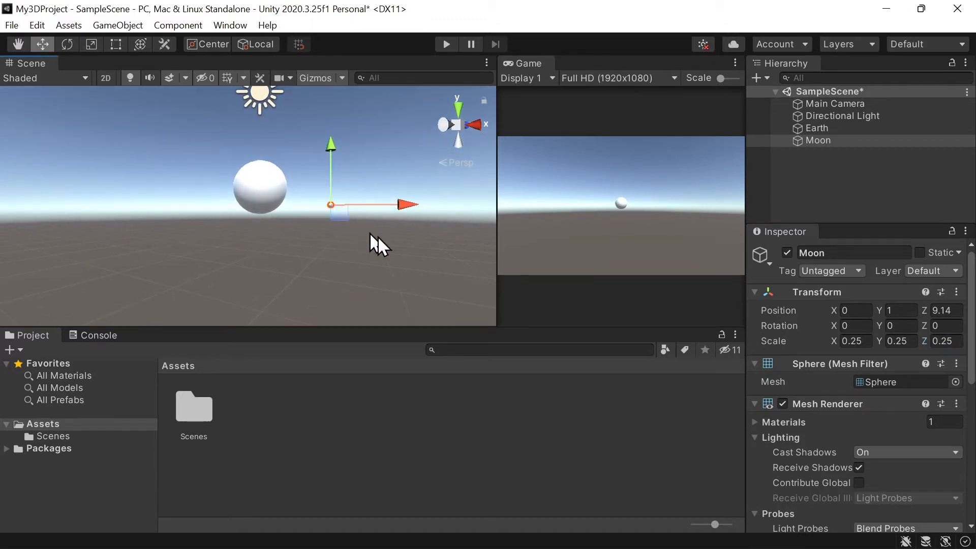
pyautogui.keyDown('alt'); pyautogui.moveTo(371, 235); pyautogui.dragTo(270, 240); pyautogui.keyUp('alt')
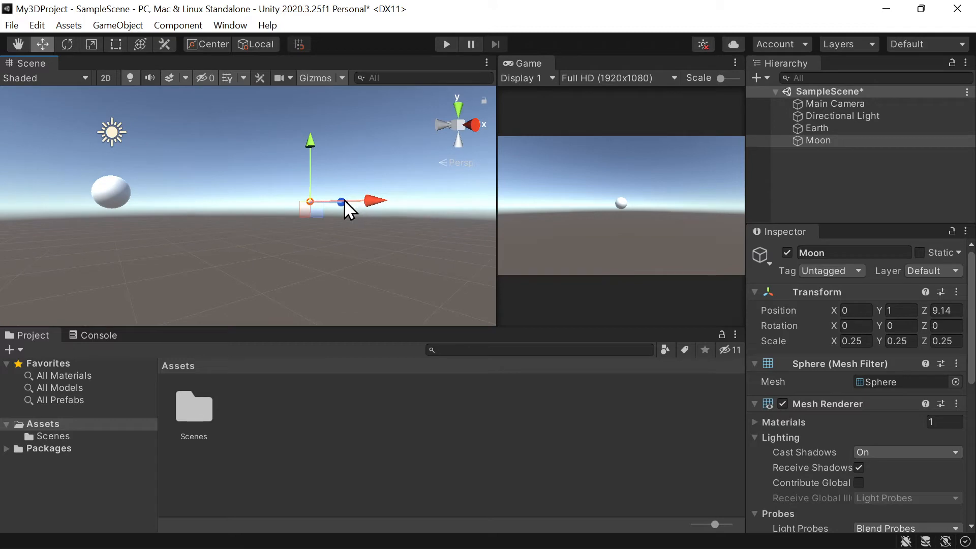
pyautogui.moveTo(346, 202); pyautogui.dragTo(145, 309)
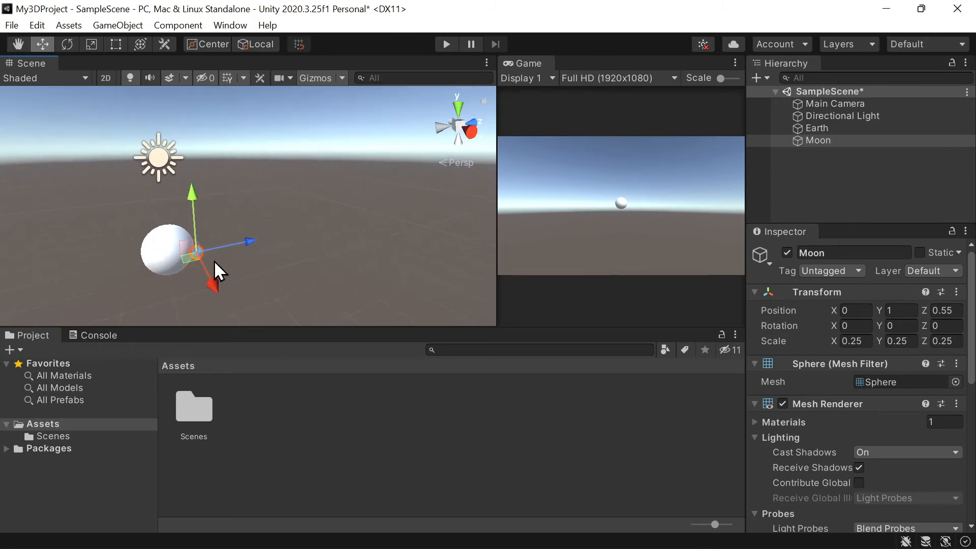
# - Move the Moon away from Earth to a position of about X 0.74, Y 1.26 and Z 0.96
pyautogui.moveTo(191, 191); pyautogui.dragTo(192, 179)
pyautogui.moveTo(234, 227); pyautogui.dragTo(249, 285)
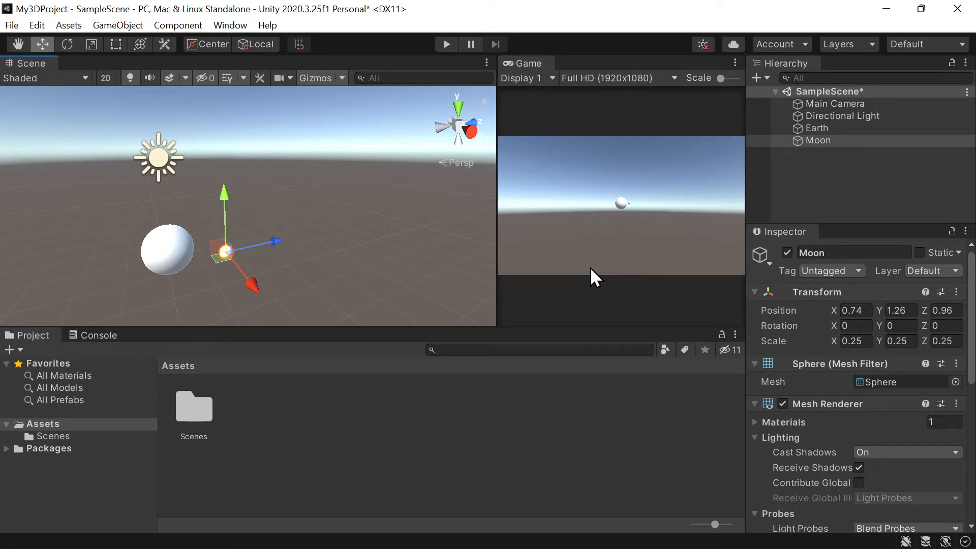
pyautogui.moveTo(259, 110); pyautogui.dragTo(0, 255)
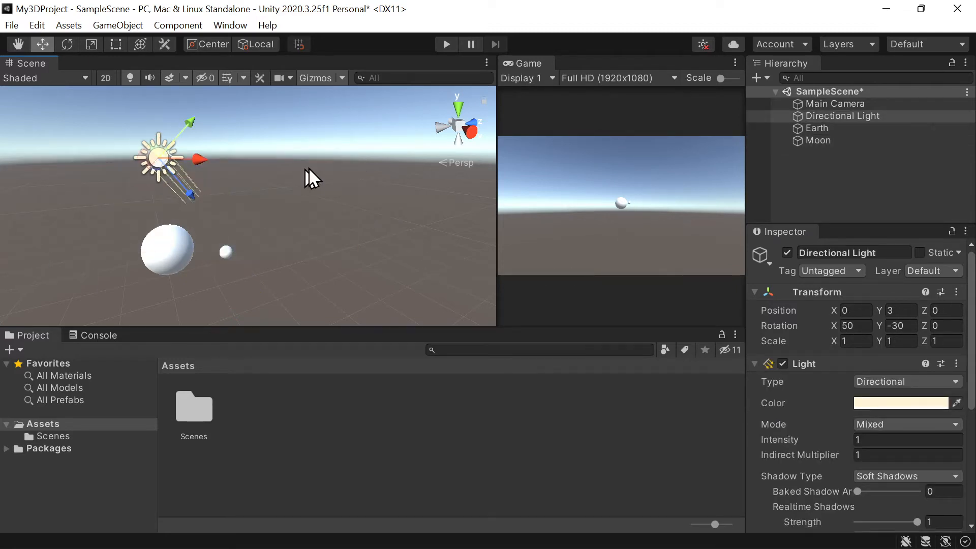
pyautogui.moveTo(317, 232); pyautogui.dragTo(72, 337)
pyautogui.click(176, 257)
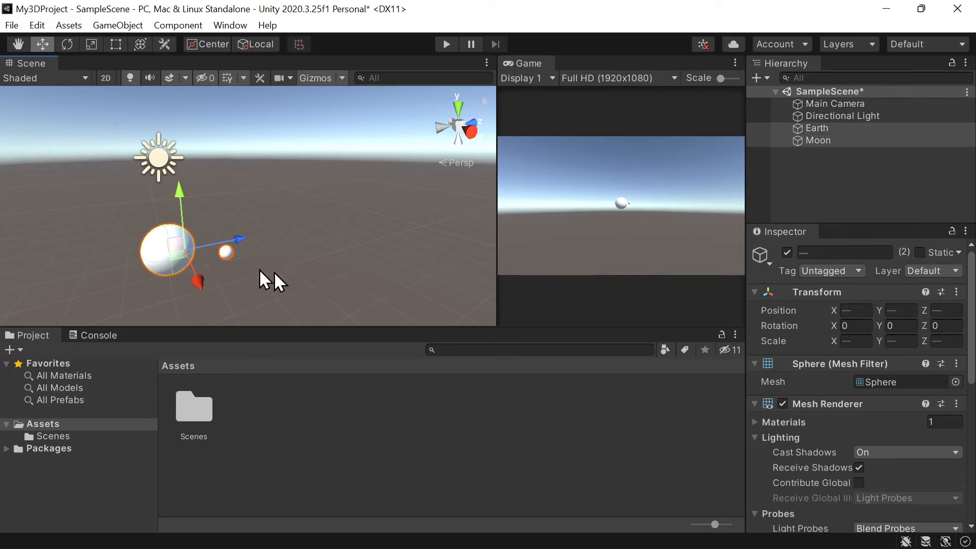
pyautogui.click(368, 269)
# - Make the Moon a child object of Earth in the scene hierarchy
pyautogui.click(829, 140)
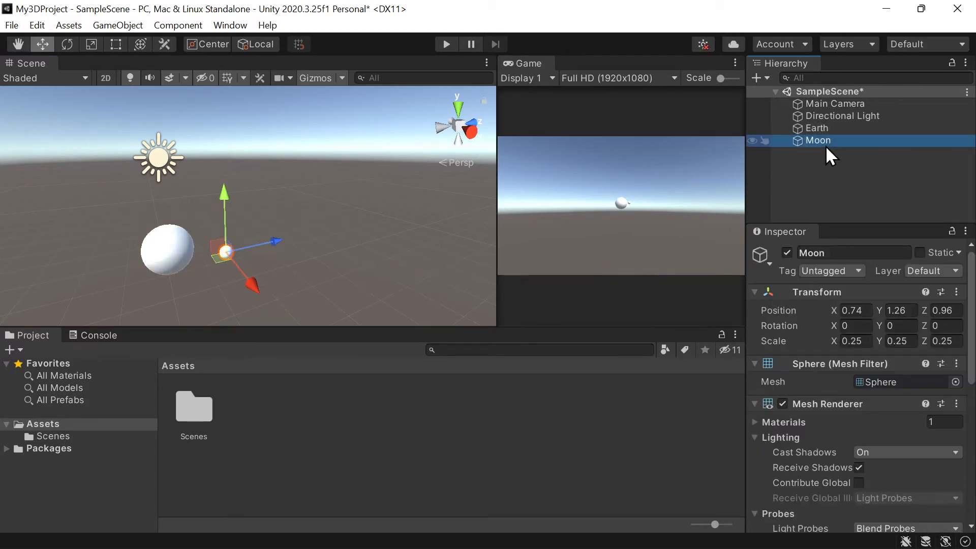
pyautogui.moveTo(837, 142); pyautogui.dragTo(862, 129)
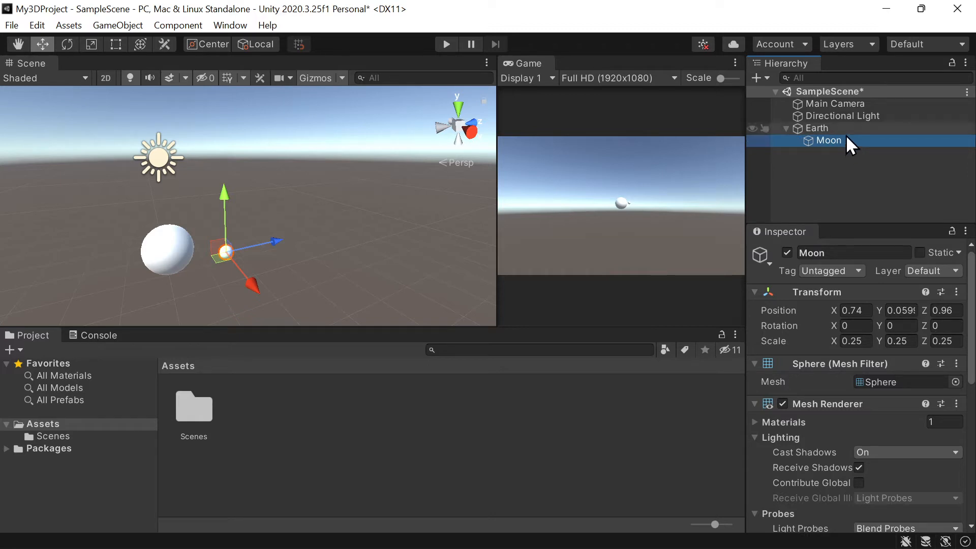
# - Move Earth, with its child Moon, along the Z axis towards the main camera to a Z position of about -7.36
pyautogui.click(824, 128)
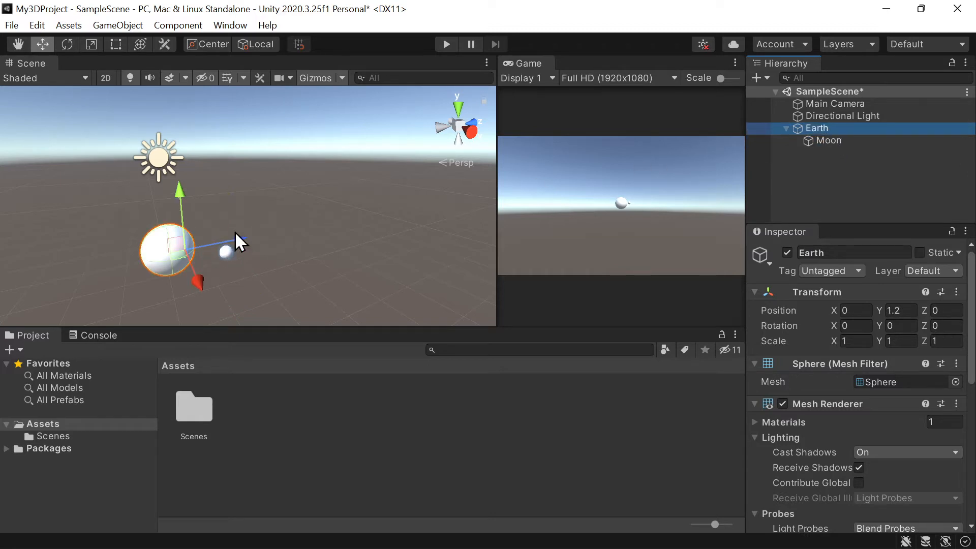
pyautogui.moveTo(241, 238); pyautogui.dragTo(30, 273)
pyautogui.scroll(-2, 205, 236)
pyautogui.scroll(-2, 208, 239)
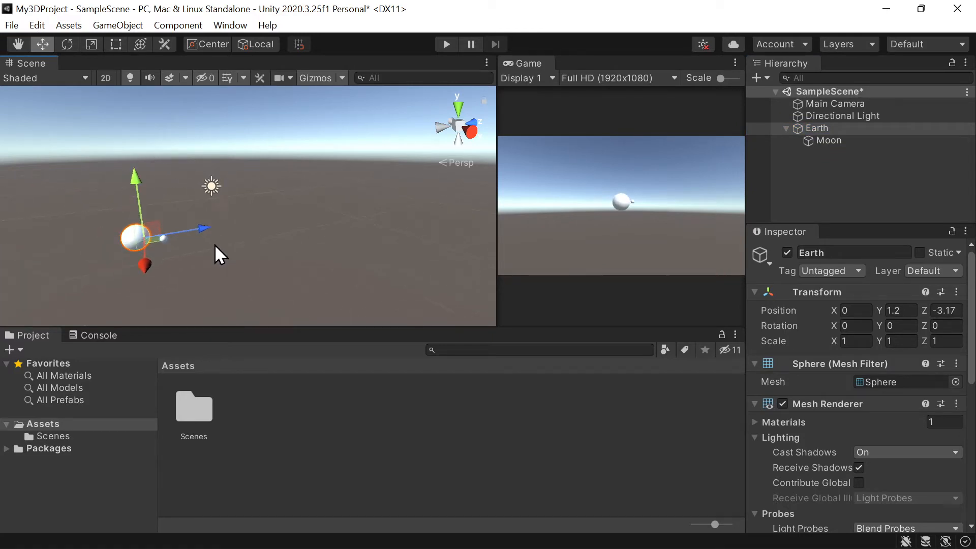
pyautogui.moveTo(229, 227); pyautogui.dragTo(98, 241)
pyautogui.moveTo(227, 268)
pyautogui.mouseDown(button='right')
pyautogui.moveTo(286, 257)
pyautogui.moveTo(209, 283)
pyautogui.moveTo(224, 277)
pyautogui.moveTo(229, 254)
pyautogui.mouseUp(button='right')
pyautogui.press('s')
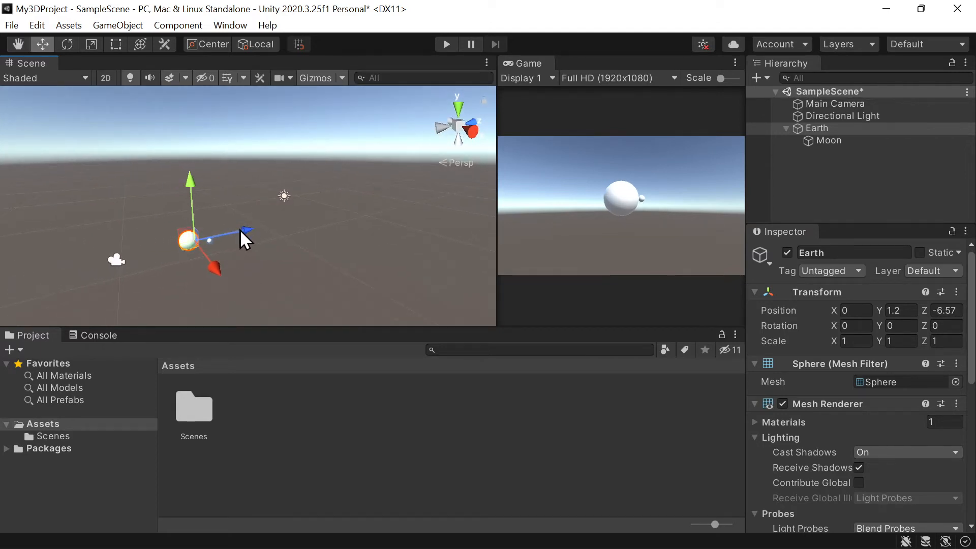
pyautogui.moveTo(242, 230)
pyautogui.mouseDown()
pyautogui.moveTo(219, 237)
pyautogui.moveTo(229, 242)
pyautogui.mouseUp()
pyautogui.click(289, 224)
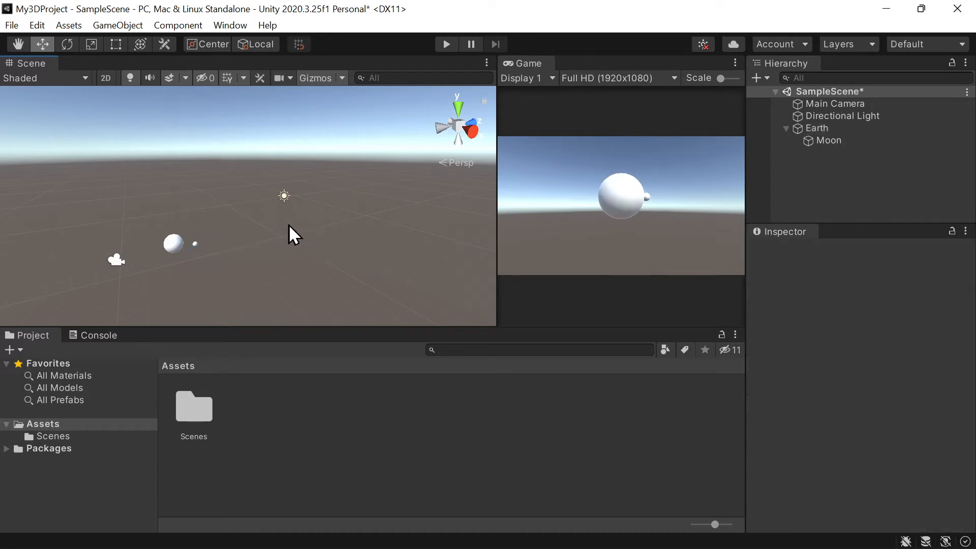
# - Add a new 3D sphere at the root of the scene and name it Sun
pyautogui.rightClick(831, 194)
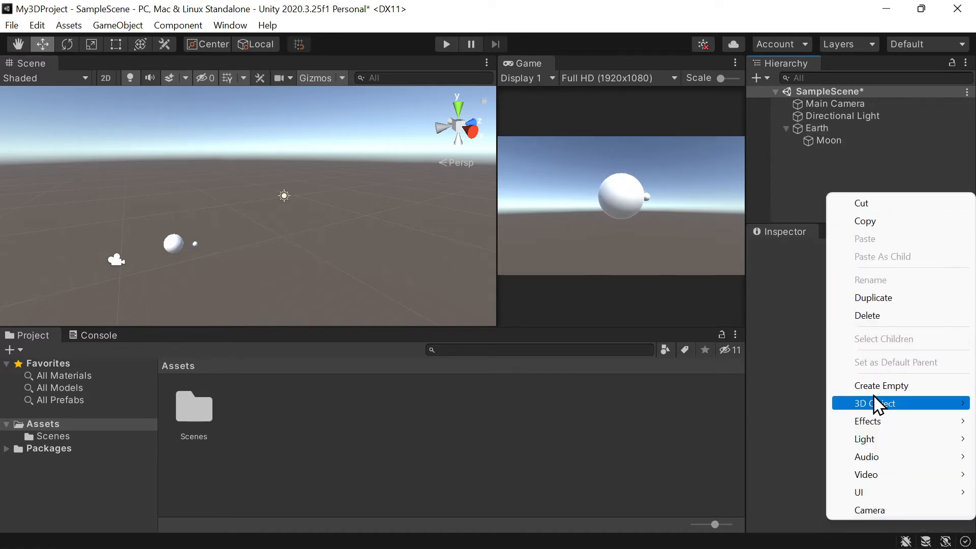
pyautogui.moveTo(877, 404)
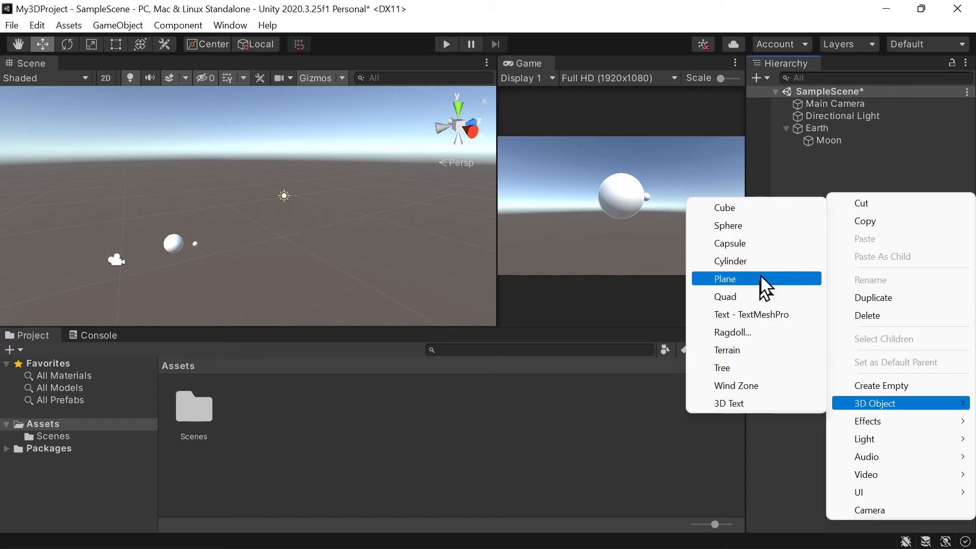
pyautogui.click(758, 227)
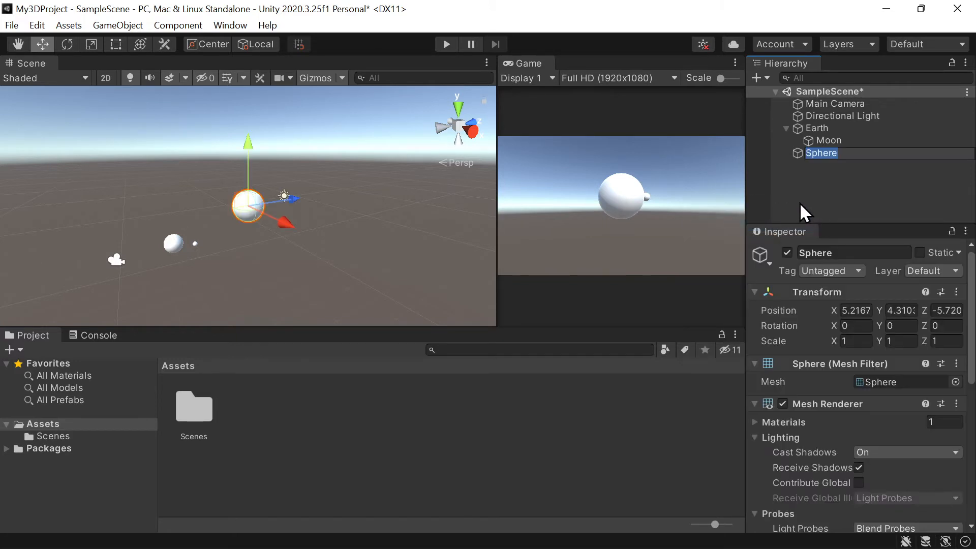
pyautogui.write('Sun')
pyautogui.press('Return')
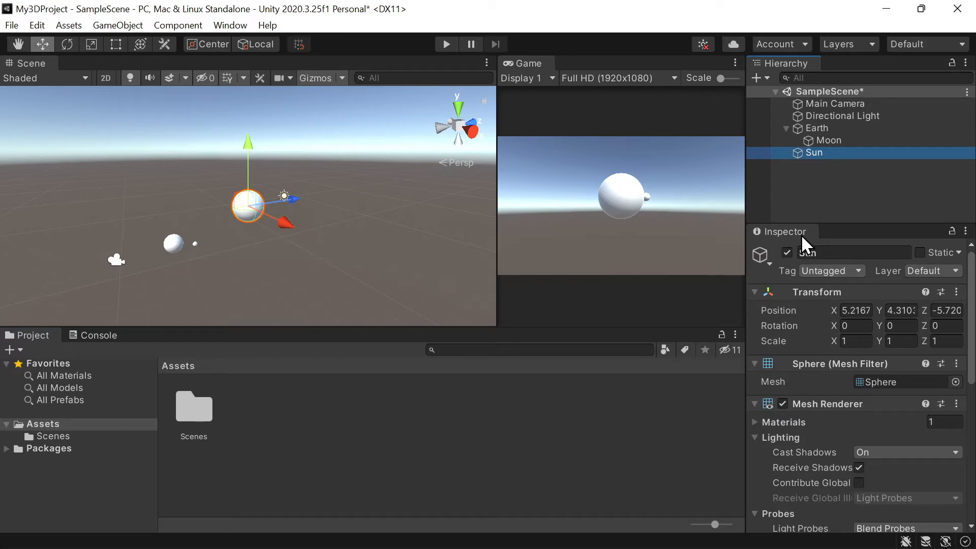
# - Move the Sun to an X position of about 7.48 and a Z position of about 4.54
pyautogui.moveTo(273, 225); pyautogui.dragTo(328, 244)
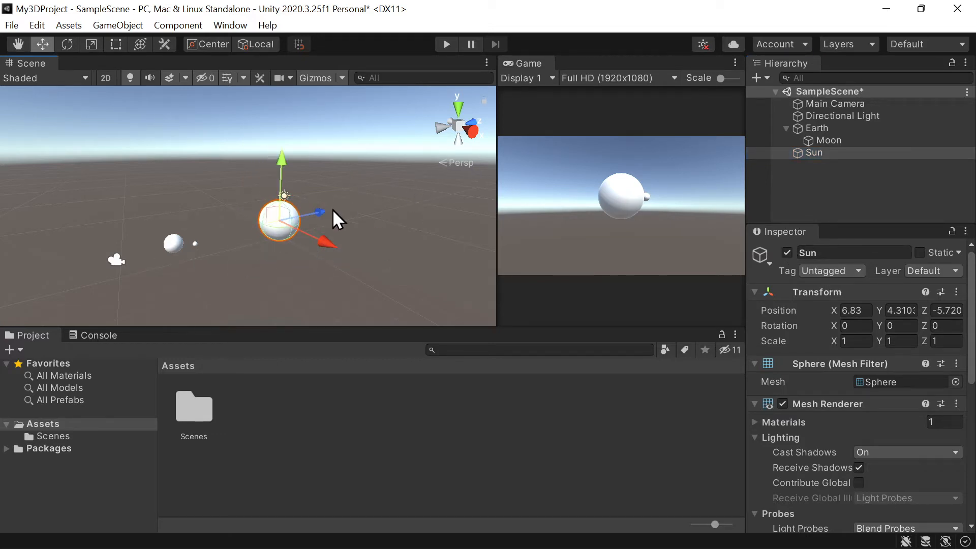
pyautogui.moveTo(331, 242); pyautogui.dragTo(474, 162)
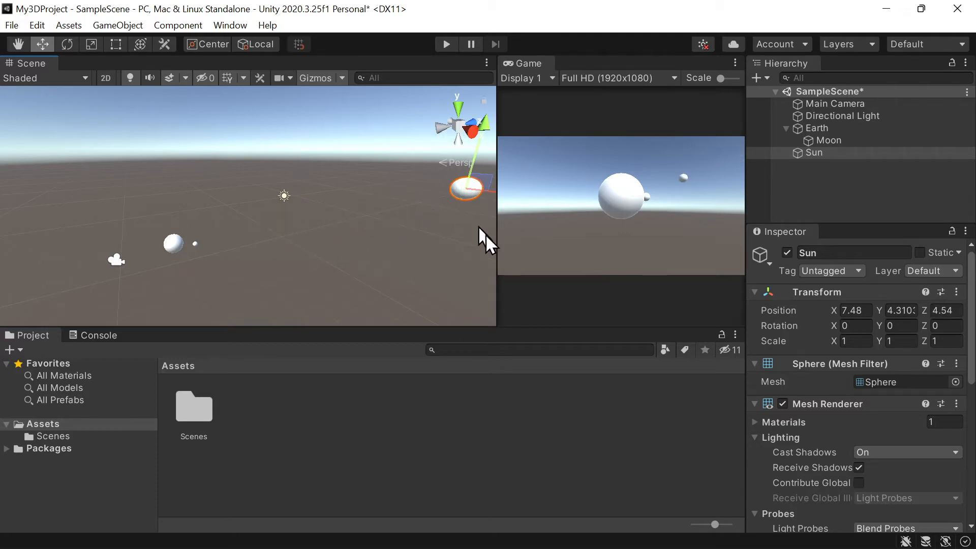
# - Scale the Sun to 109 on the X, Y and Z axes
pyautogui.click(861, 342)
pyautogui.click(840, 127)
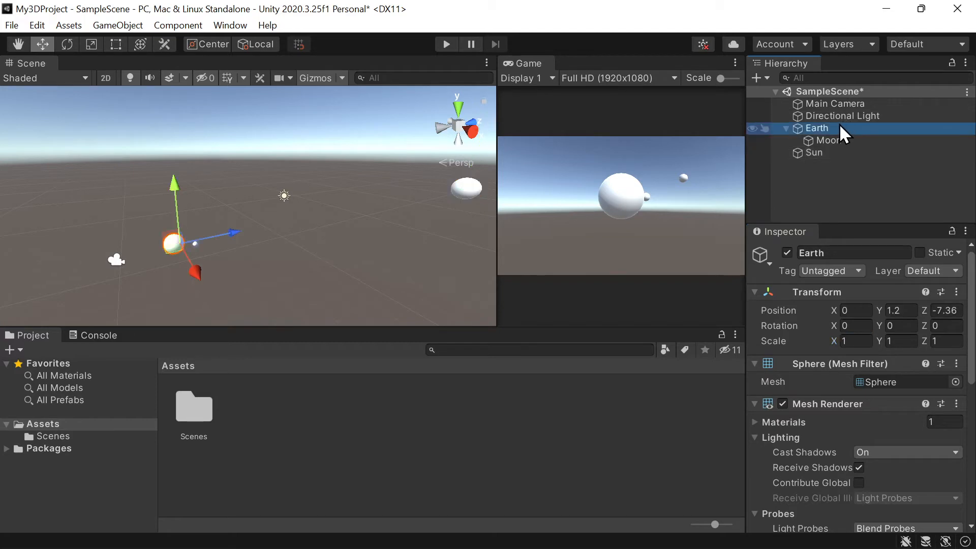
pyautogui.click(855, 153)
pyautogui.click(856, 341)
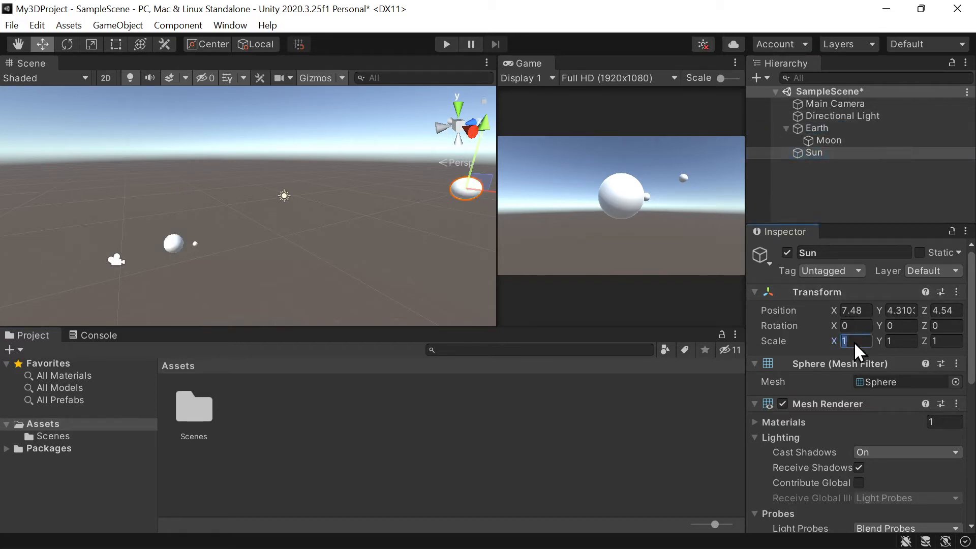
pyautogui.write('109')
pyautogui.press('Tab')
pyautogui.write('109')
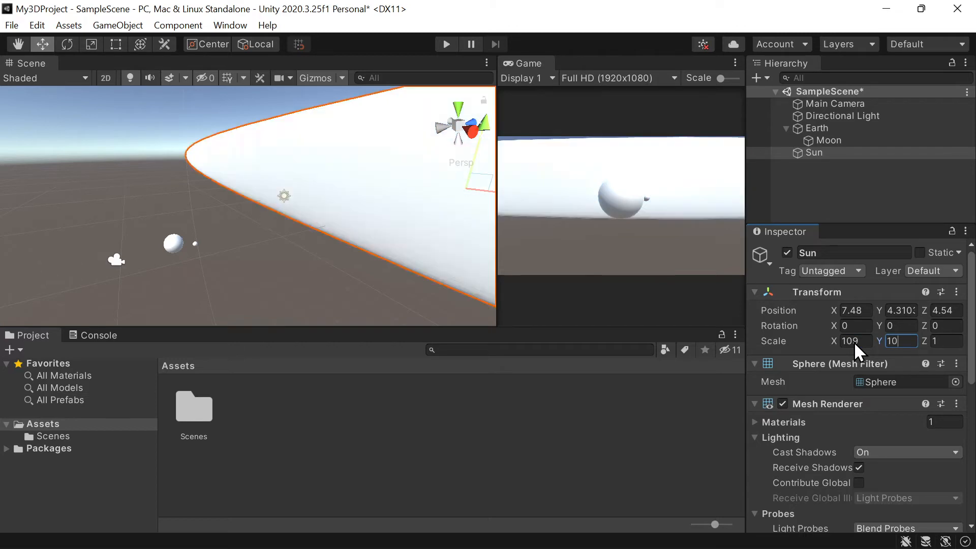
pyautogui.press('Tab')
pyautogui.write('109')
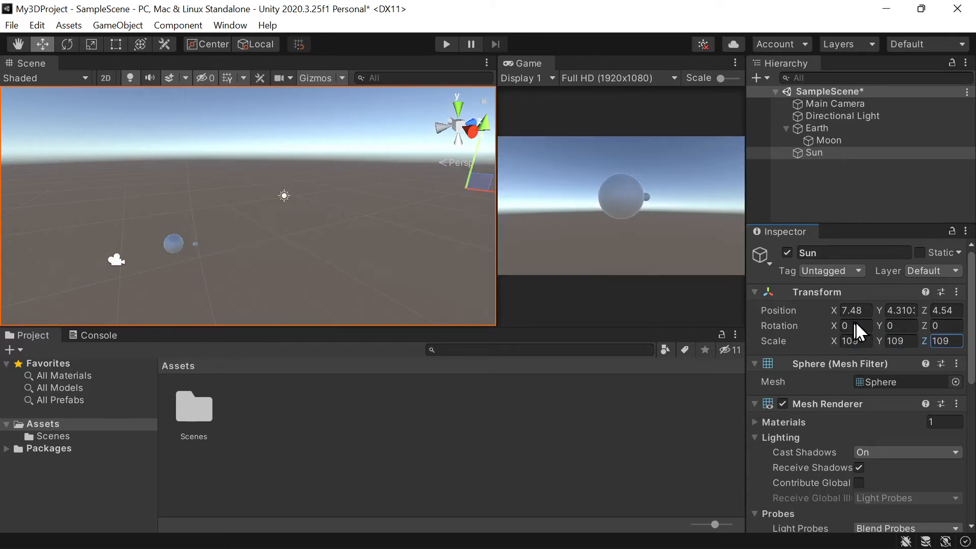
# - Set the Sun's X position to 0 and its Y position to 1.2
pyautogui.click(865, 153)
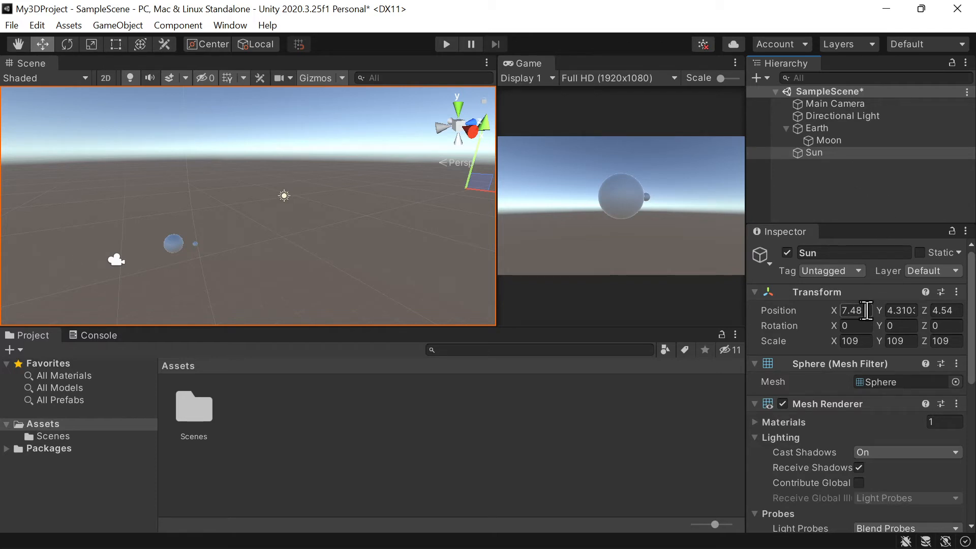
pyautogui.doubleClick(857, 311)
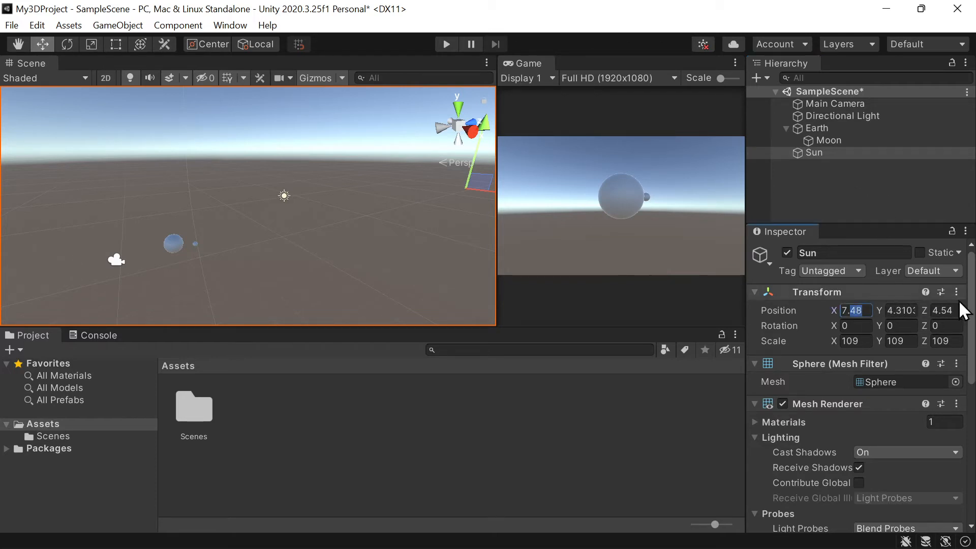
pyautogui.write('0')
pyautogui.press('Tab')
pyautogui.write('1')
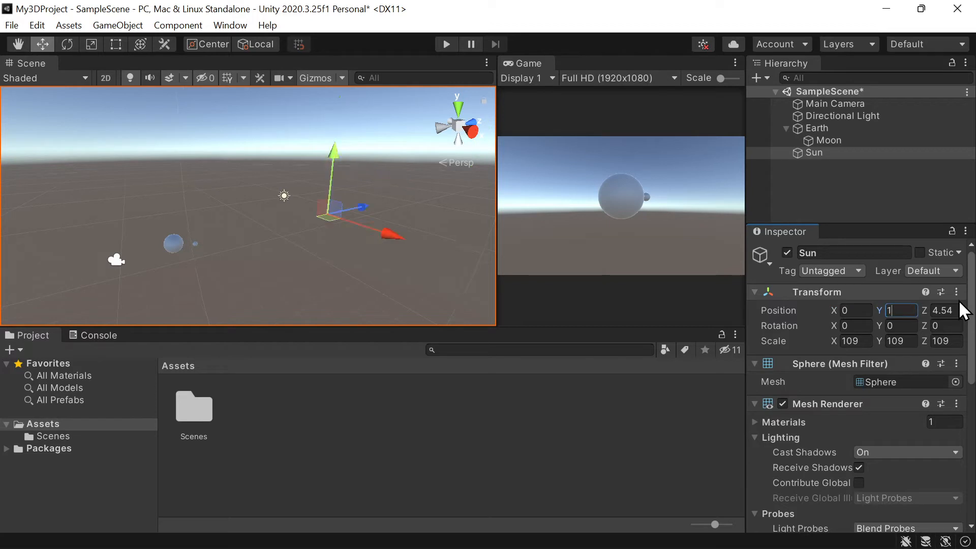
pyautogui.write('.2')
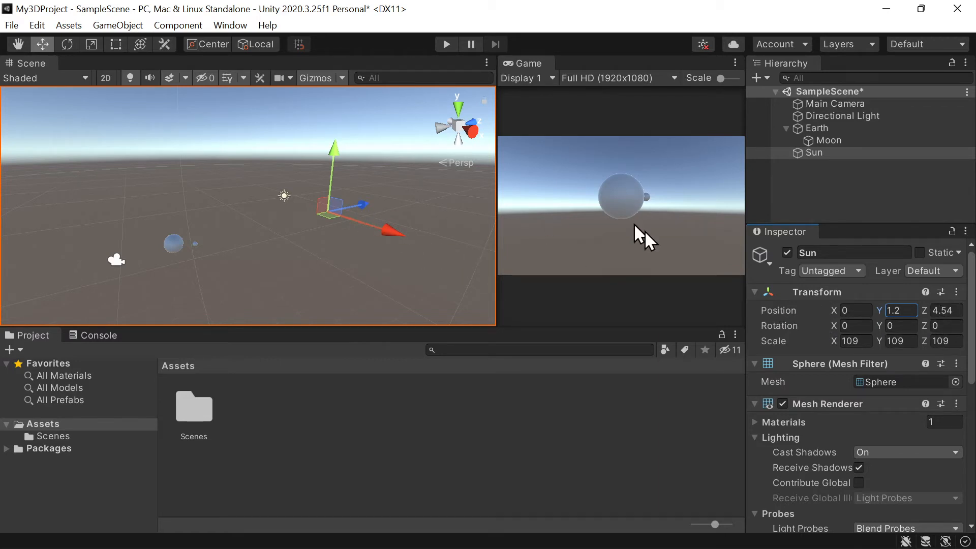
# - Try a Z position of 910 for the Sun and settle on 91
pyautogui.click(951, 310)
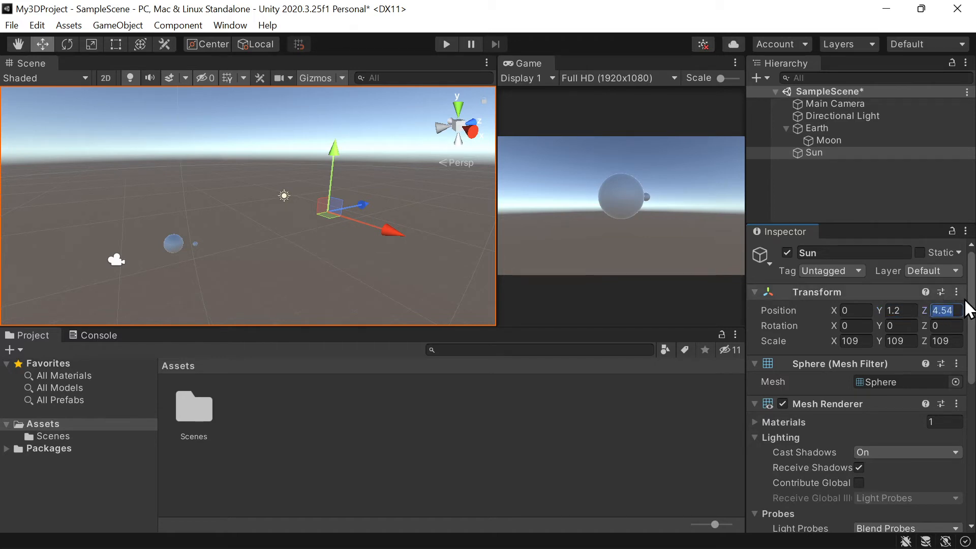
pyautogui.write('91')
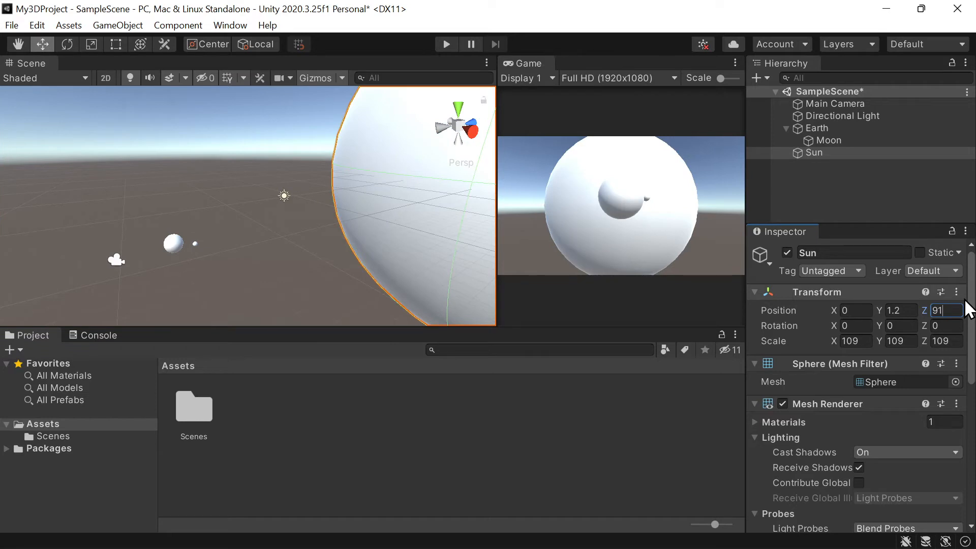
pyautogui.write('0')
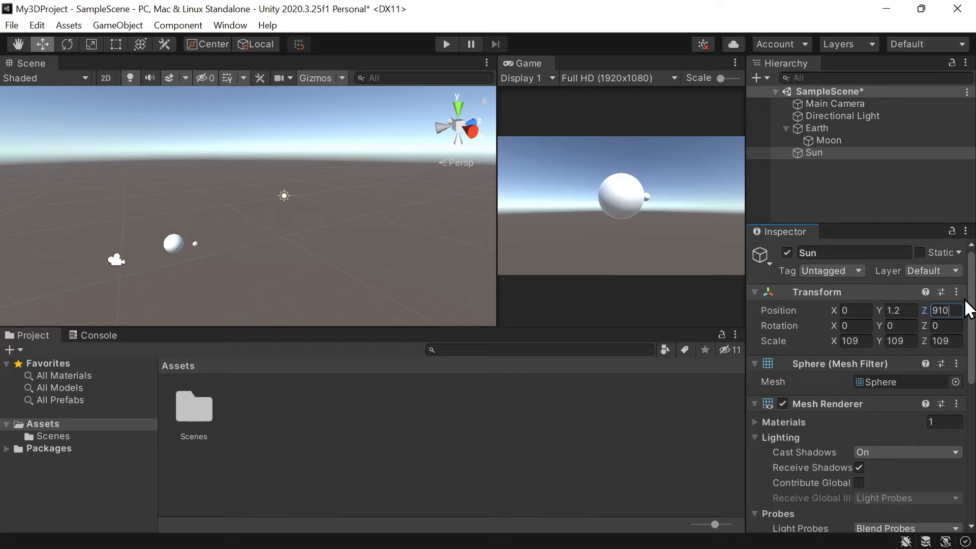
pyautogui.press('BackSpace')
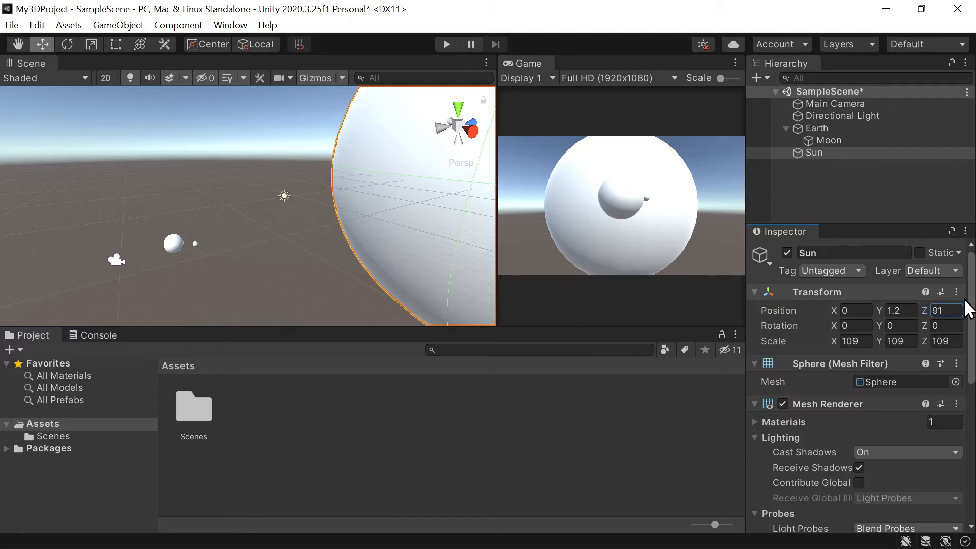
# - Move the Sun sideways along its X axis to an X position of about 19.6
pyautogui.click(197, 243)
pyautogui.click(196, 244)
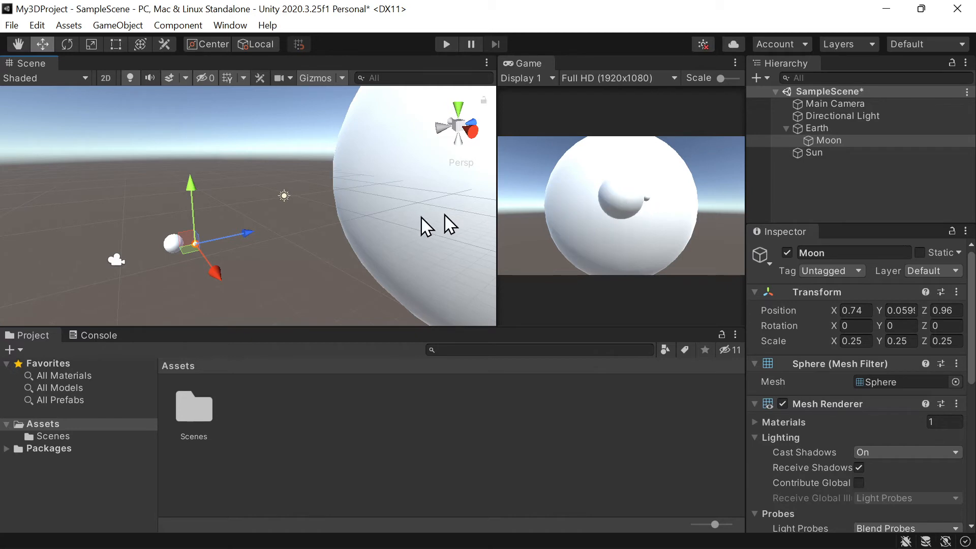
pyautogui.click(426, 236)
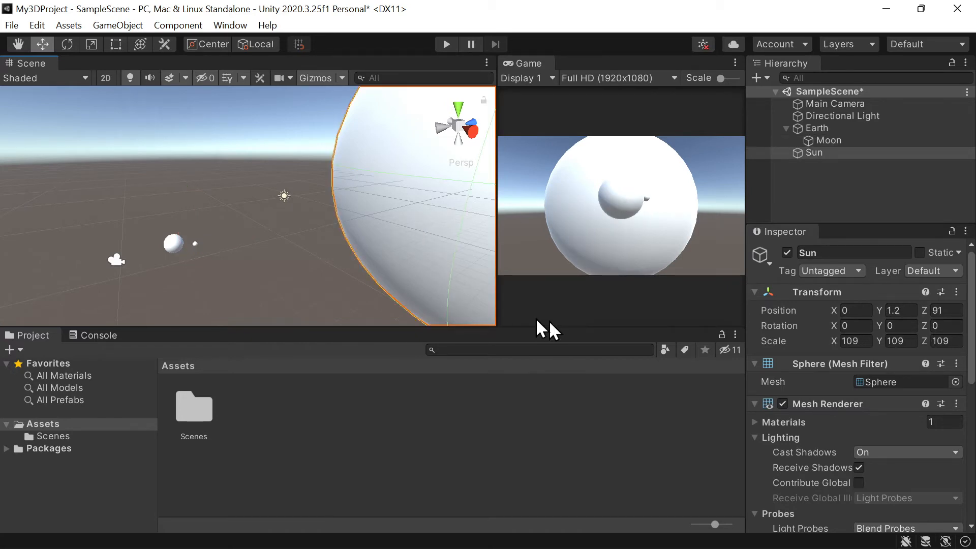
pyautogui.keyDown('alt'); pyautogui.moveTo(318, 234); pyautogui.dragTo(492, 195); pyautogui.keyUp('alt')
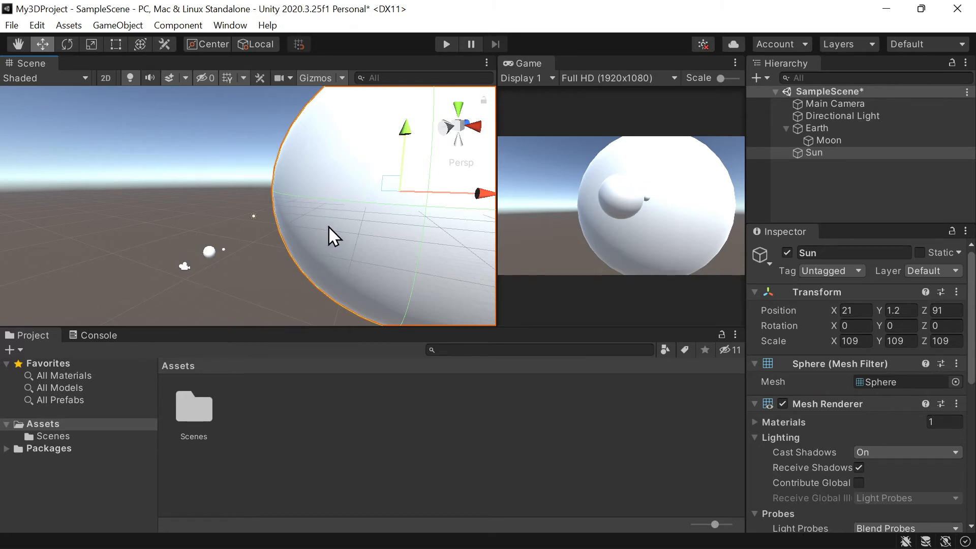
pyautogui.moveTo(486, 204)
pyautogui.mouseDown()
pyautogui.moveTo(464, 203)
pyautogui.moveTo(481, 201)
pyautogui.mouseUp()
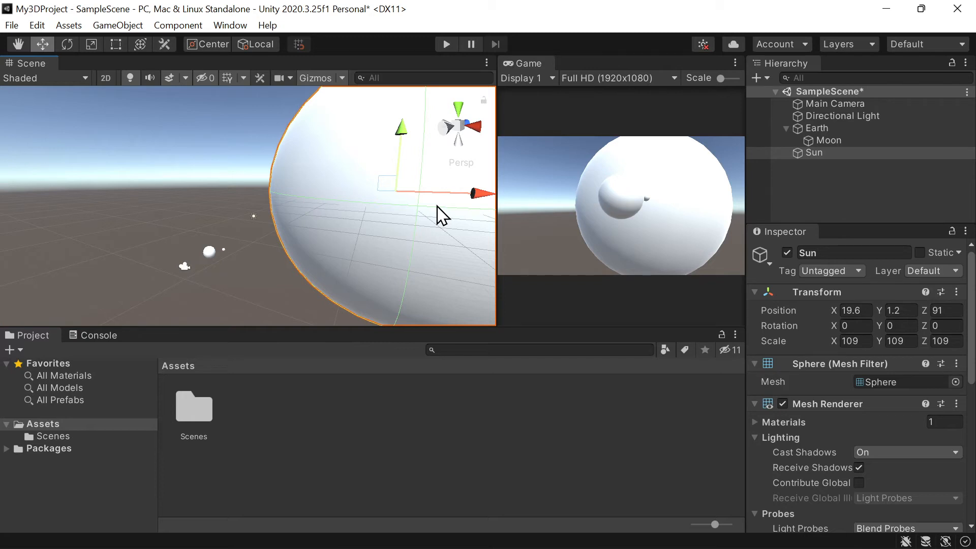
pyautogui.scroll(1, 414, 172)
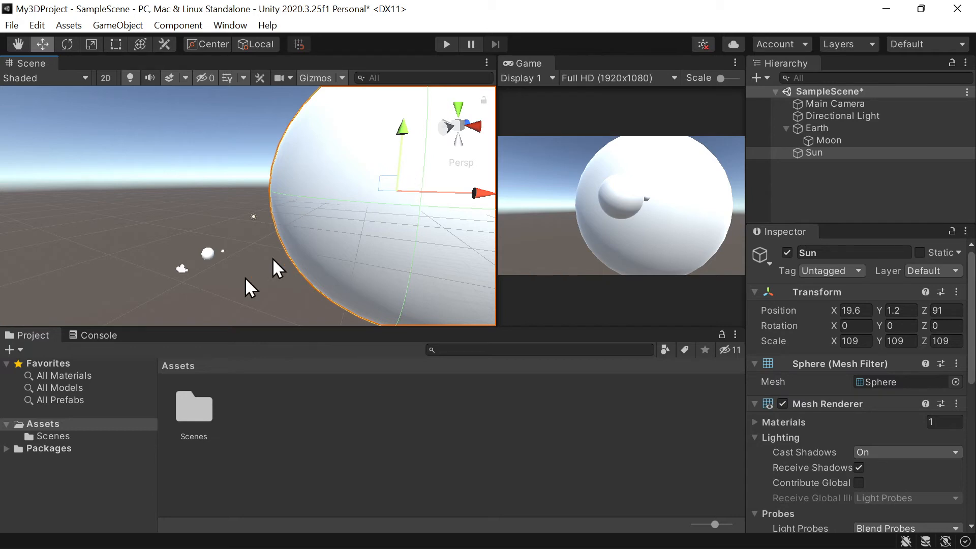
# - Create a folder named Materials inside the project's Assets folder
pyautogui.rightClick(94, 426)
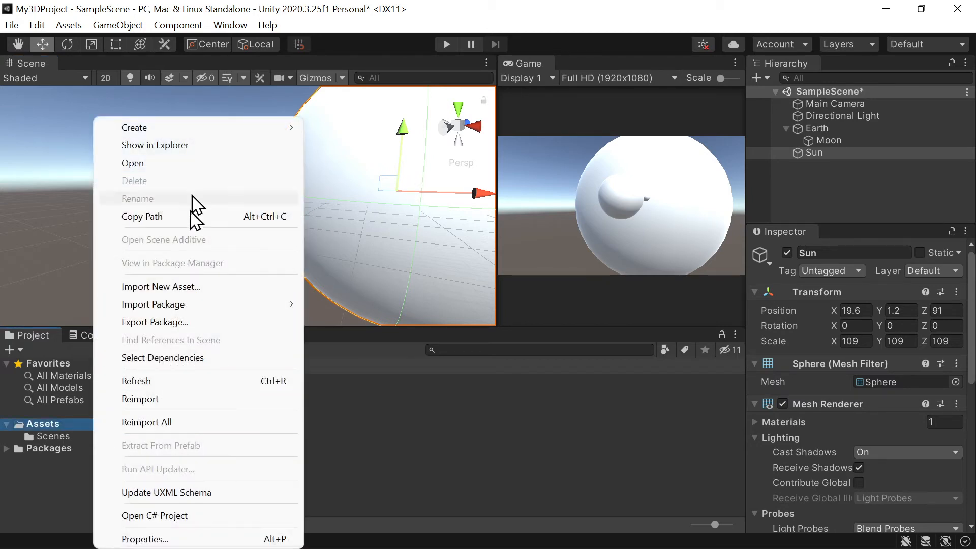
pyautogui.moveTo(209, 127)
pyautogui.moveTo(415, 121)
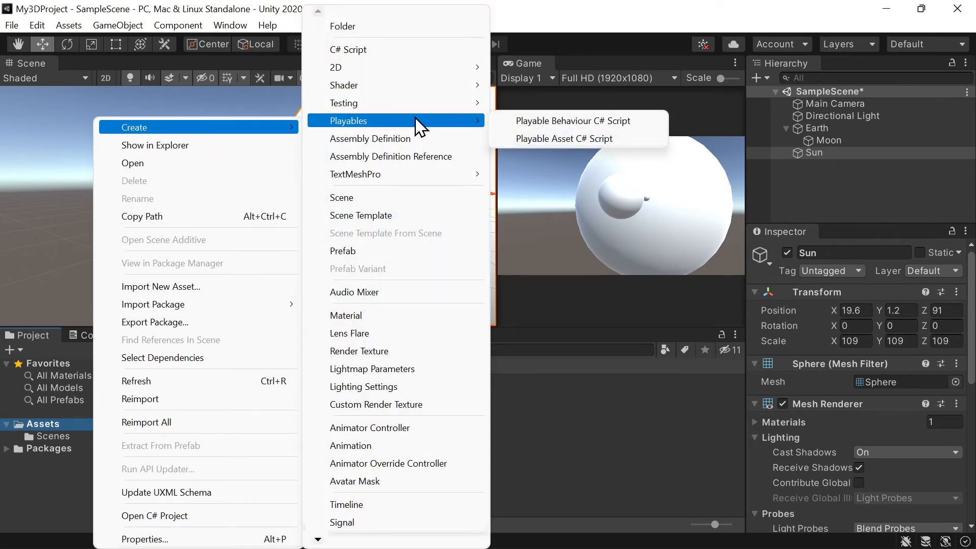
pyautogui.click(422, 23)
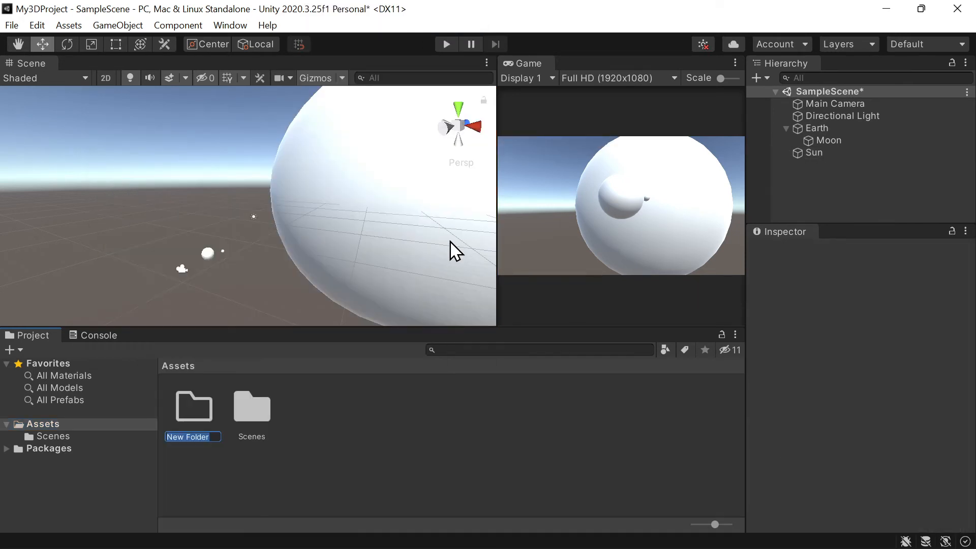
pyautogui.write('Materials')
pyautogui.press('Return')
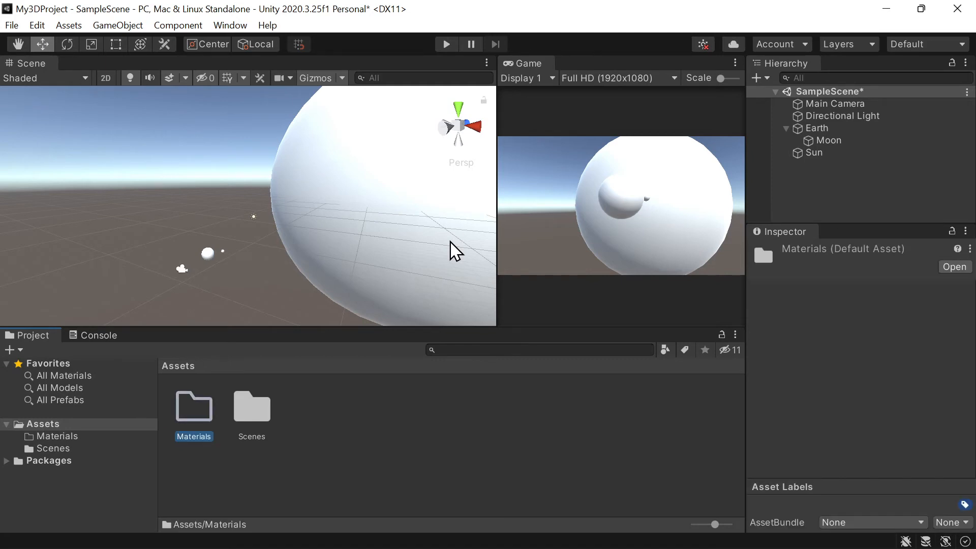
# - Create a new material named Orange inside the Materials folder
pyautogui.doubleClick(203, 400)
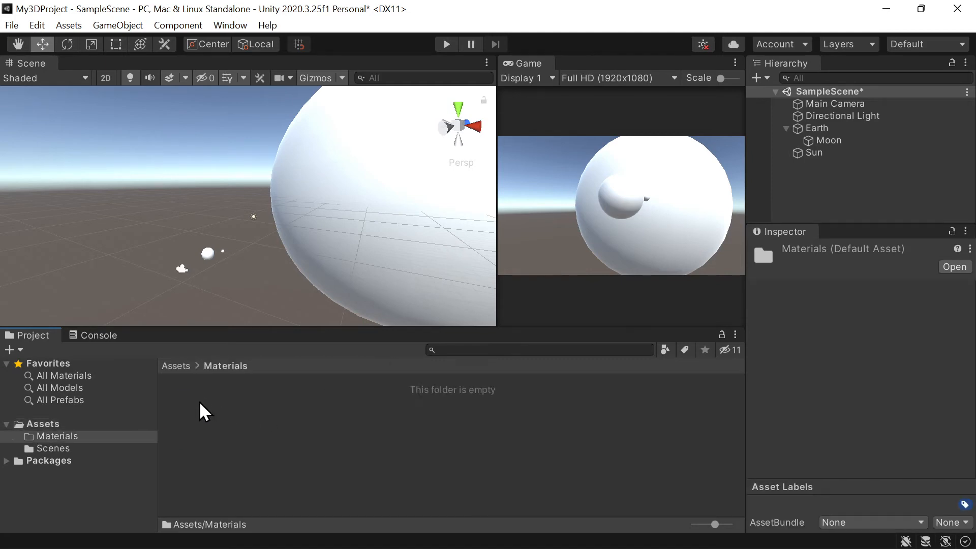
pyautogui.rightClick(302, 393)
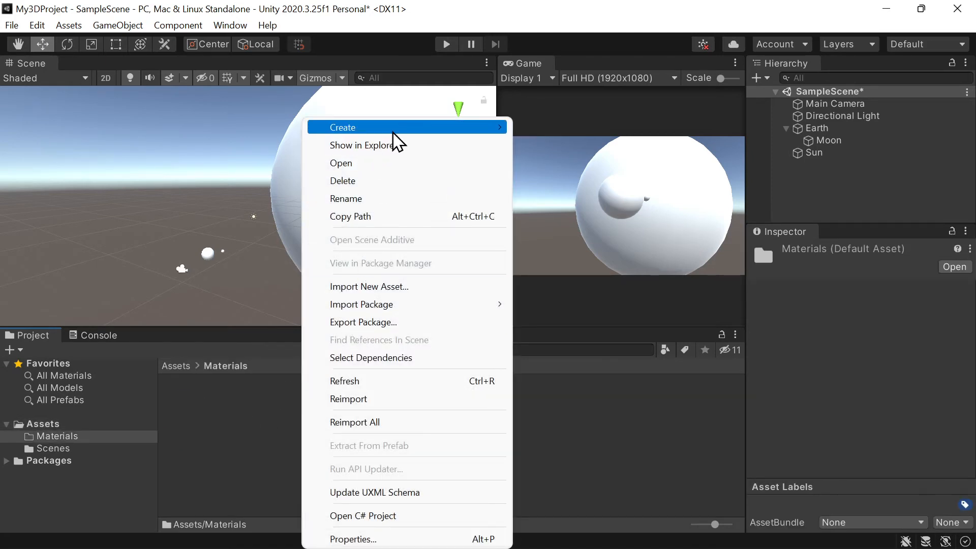
pyautogui.moveTo(392, 129)
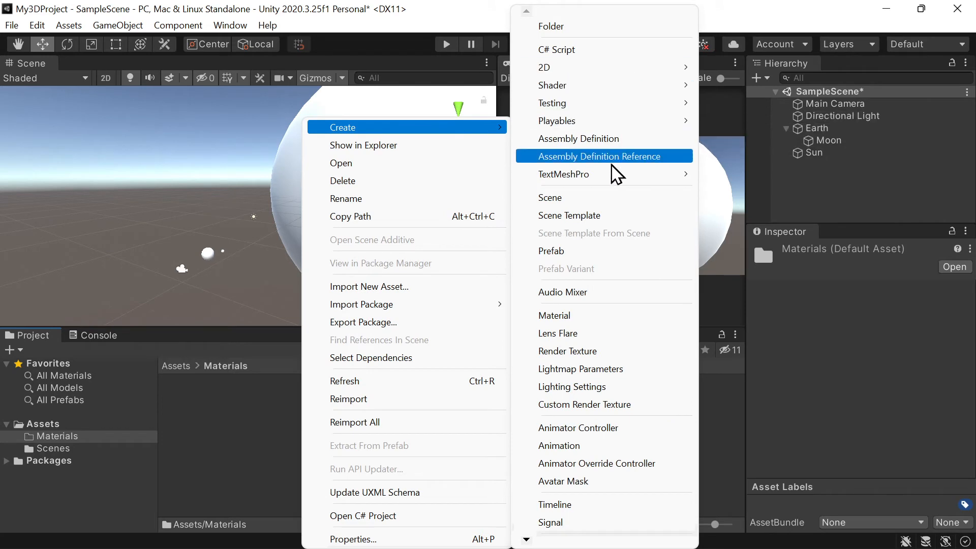
pyautogui.click(573, 316)
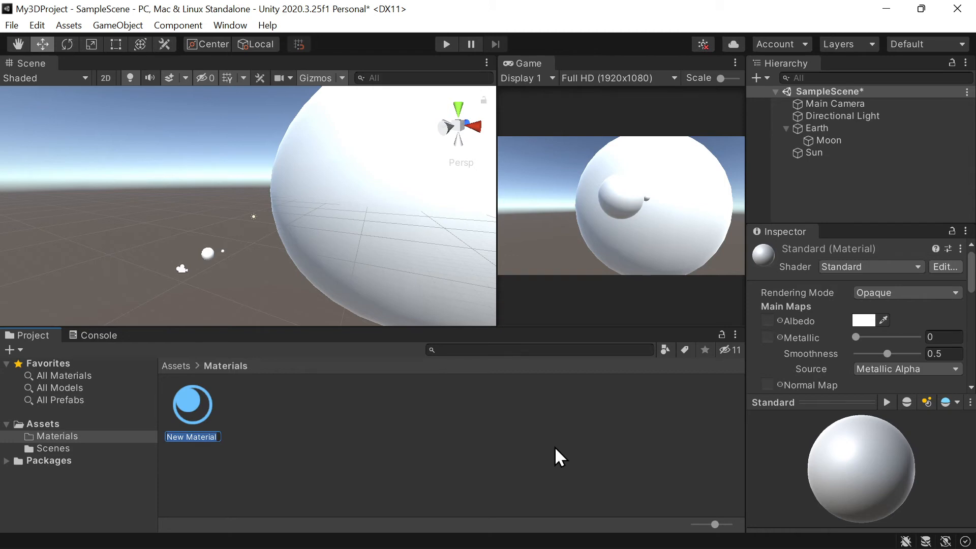
pyautogui.write('Orange')
pyautogui.press('Return')
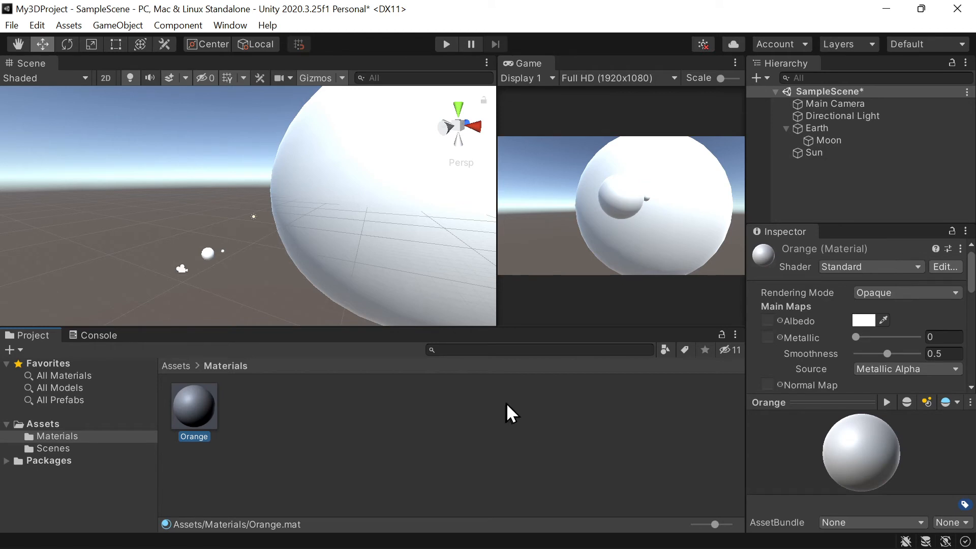
# - Set the Orange material's albedo to a light orange (F8CB6E) and apply the material to the Sun
pyautogui.click(864, 320)
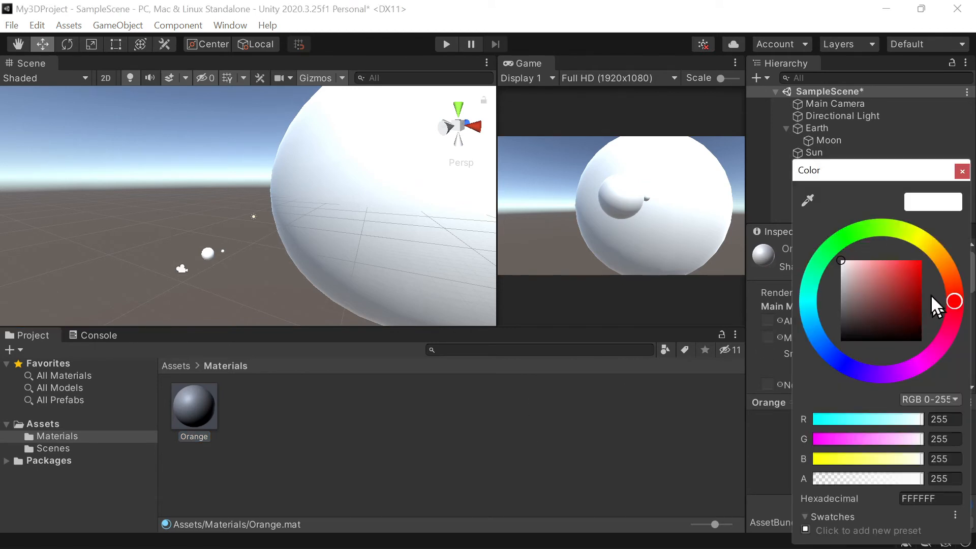
pyautogui.moveTo(953, 278); pyautogui.dragTo(941, 248)
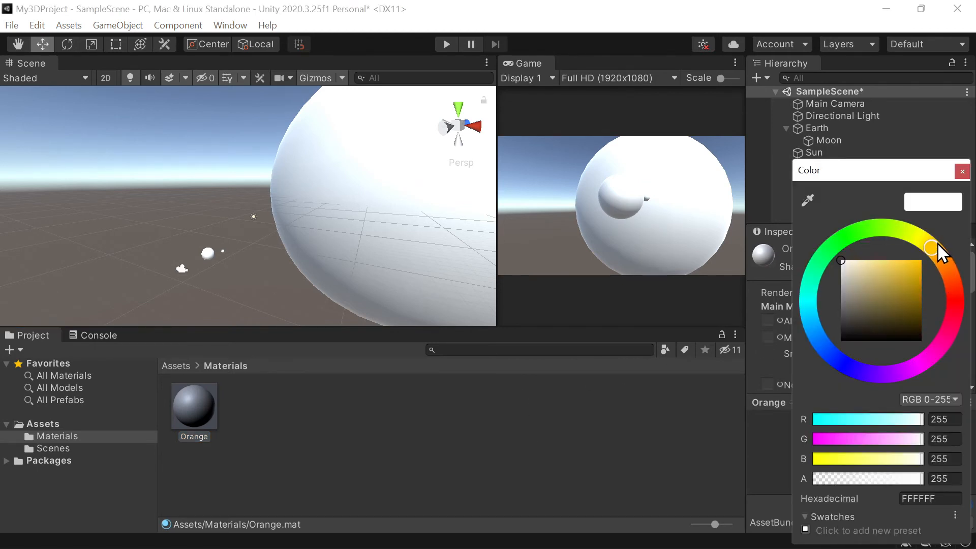
pyautogui.moveTo(890, 277); pyautogui.dragTo(899, 254)
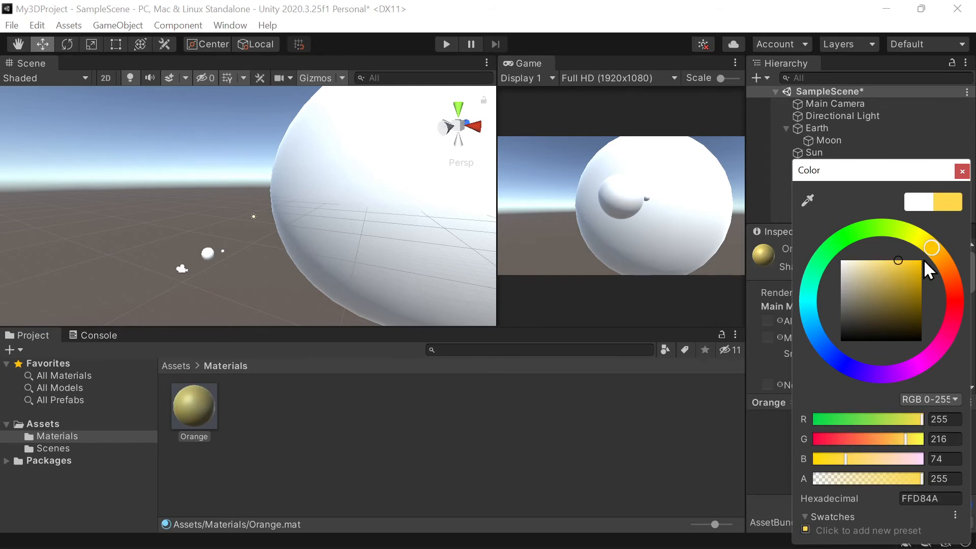
pyautogui.moveTo(936, 245)
pyautogui.mouseDown()
pyautogui.moveTo(919, 244)
pyautogui.moveTo(937, 255)
pyautogui.moveTo(886, 263)
pyautogui.mouseUp()
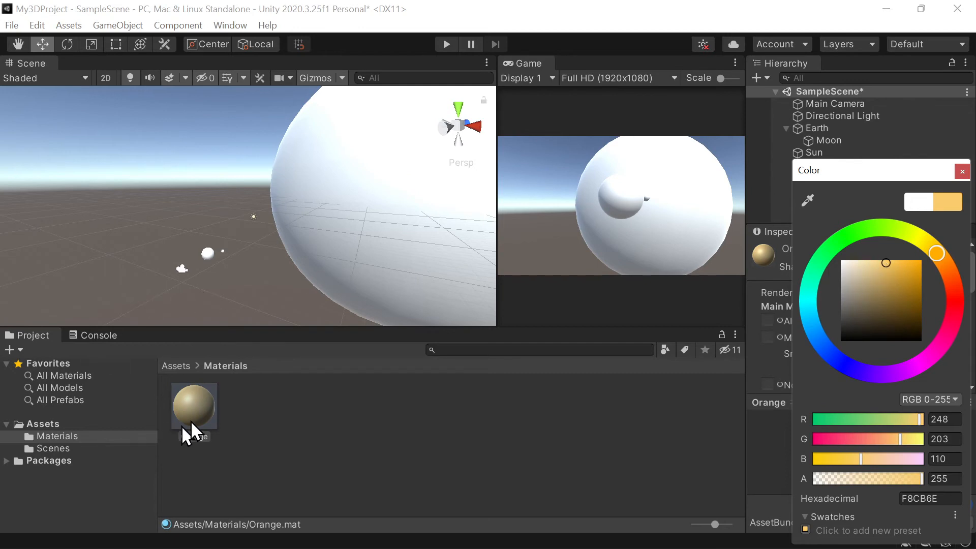
pyautogui.moveTo(190, 422); pyautogui.dragTo(351, 220)
pyautogui.click(372, 207)
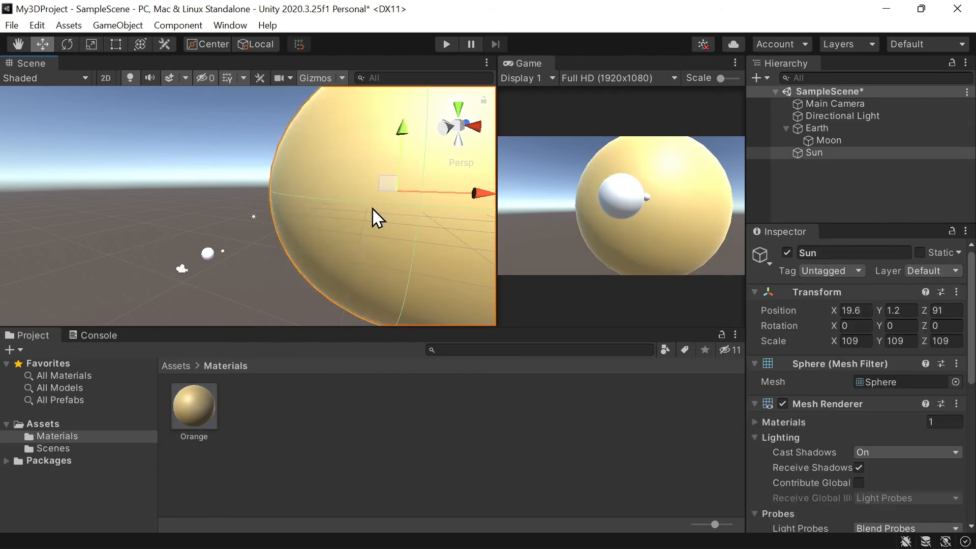
pyautogui.doubleClick(841, 151)
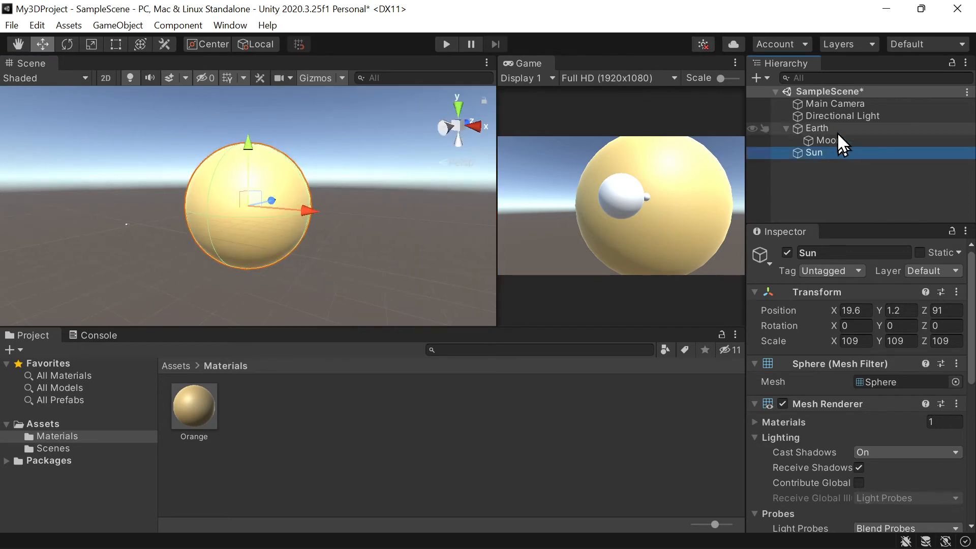
# - Focus the scene on Earth and create a second material named Greenish in the Materials folder
pyautogui.click(838, 128)
pyautogui.doubleClick(813, 130)
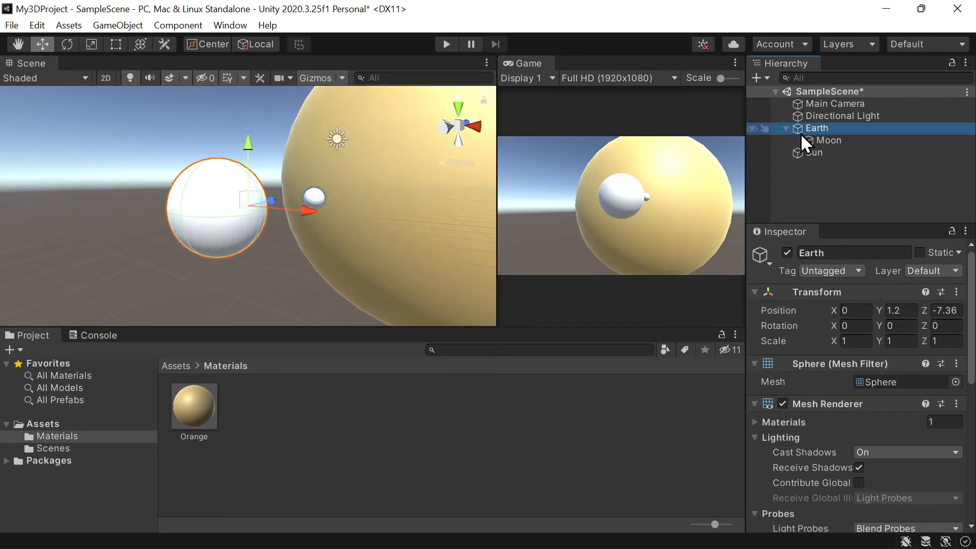
pyautogui.click(308, 442)
pyautogui.rightClick(315, 440)
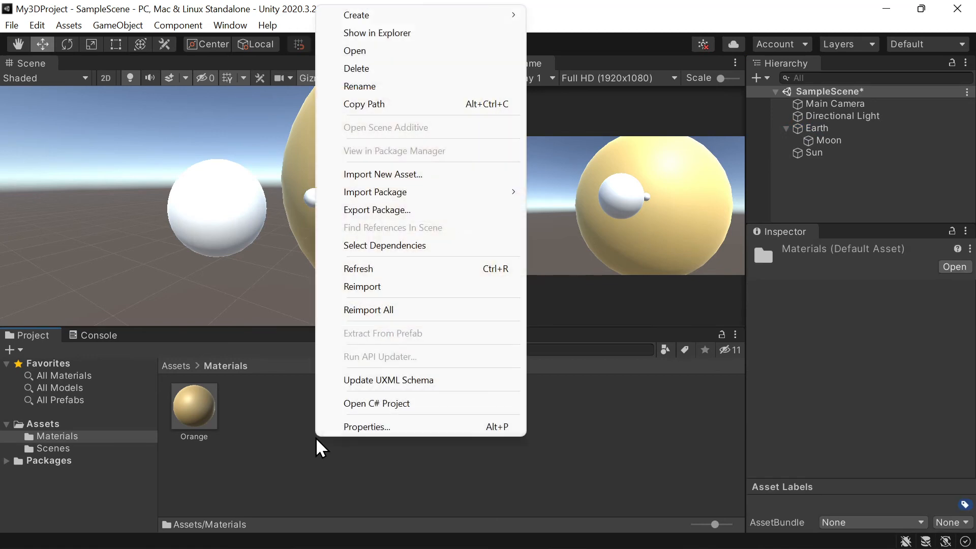
pyautogui.moveTo(465, 17)
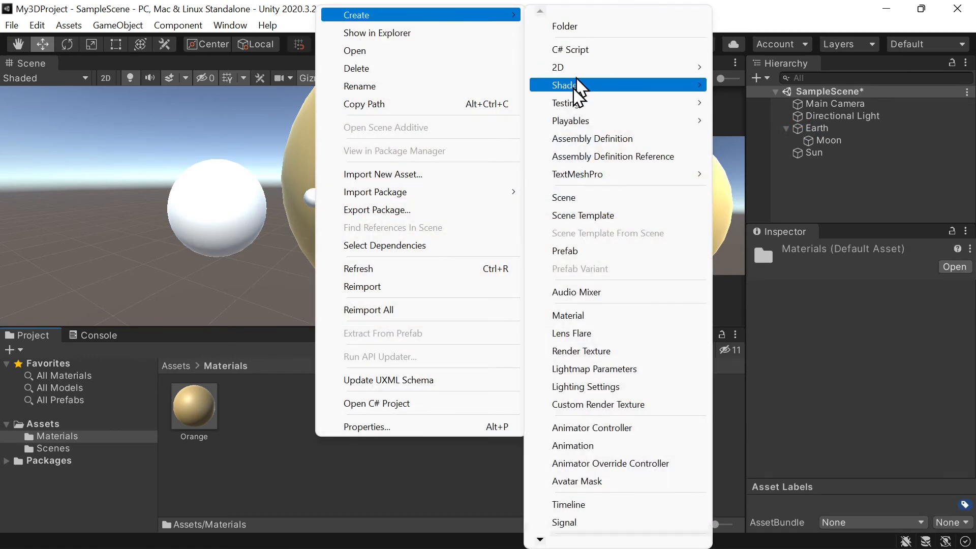
pyautogui.click(563, 315)
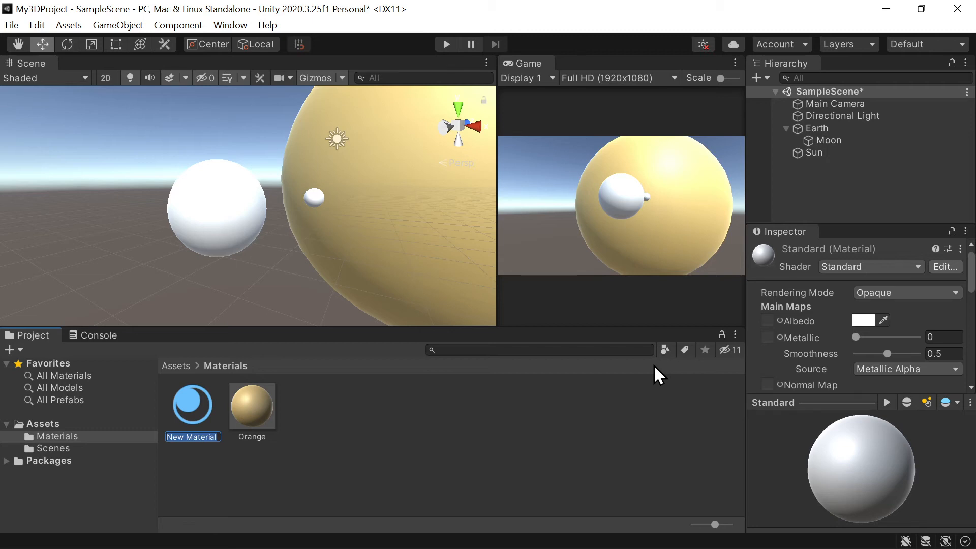
pyautogui.write('Greenish')
pyautogui.press('Return')
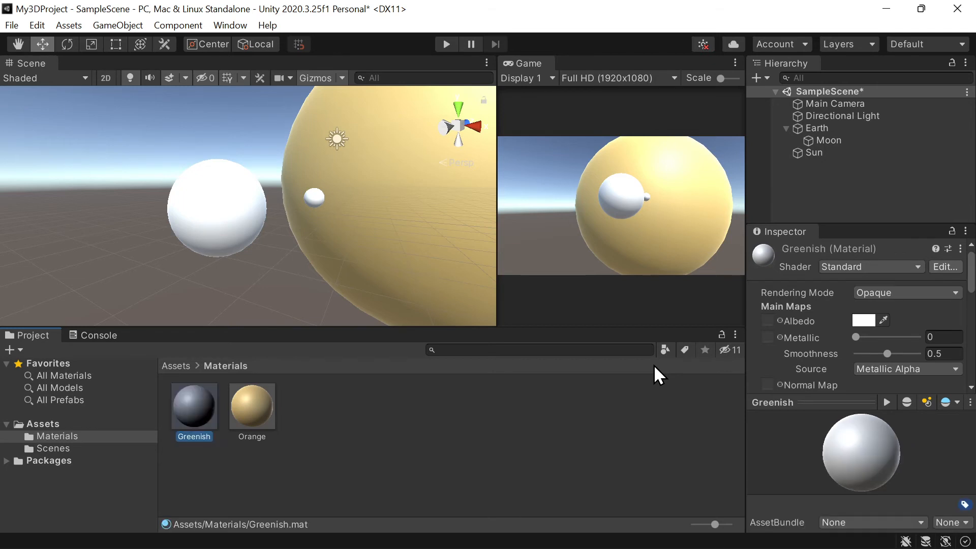
# - Set the Greenish material's albedo to a medium green and apply the material to Earth
pyautogui.click(865, 320)
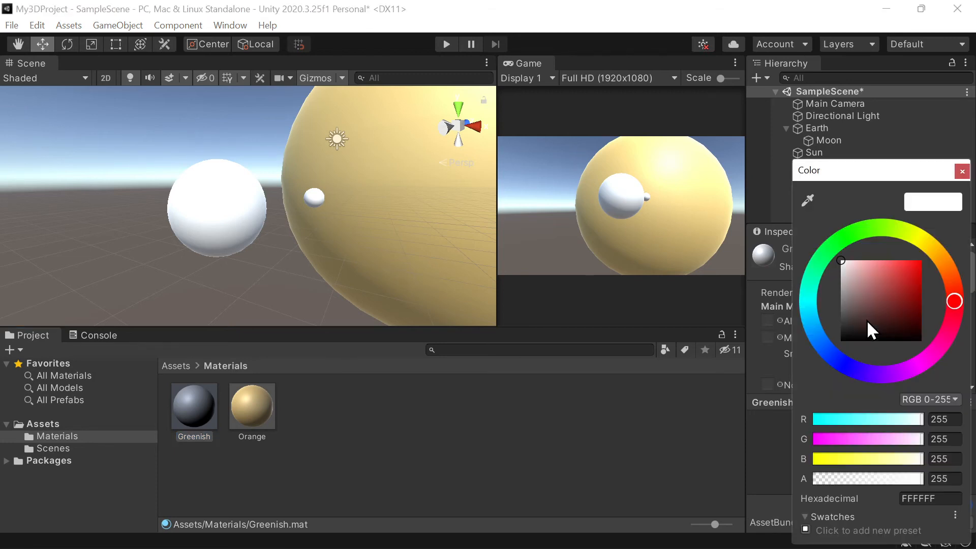
pyautogui.click(844, 243)
pyautogui.moveTo(852, 260)
pyautogui.mouseDown()
pyautogui.moveTo(885, 278)
pyautogui.moveTo(886, 265)
pyautogui.moveTo(871, 275)
pyautogui.moveTo(877, 264)
pyautogui.moveTo(879, 278)
pyautogui.moveTo(879, 265)
pyautogui.moveTo(802, 284)
pyautogui.moveTo(810, 272)
pyautogui.moveTo(870, 276)
pyautogui.moveTo(866, 264)
pyautogui.moveTo(858, 278)
pyautogui.moveTo(822, 256)
pyautogui.moveTo(834, 245)
pyautogui.mouseUp()
pyautogui.moveTo(874, 276); pyautogui.dragTo(889, 277)
pyautogui.moveTo(209, 392); pyautogui.dragTo(225, 208)
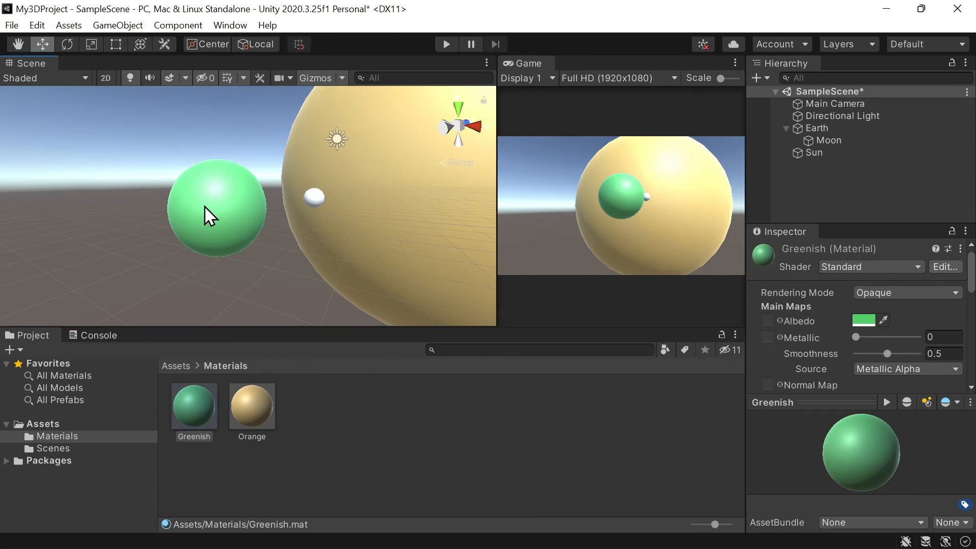
pyautogui.click(206, 215)
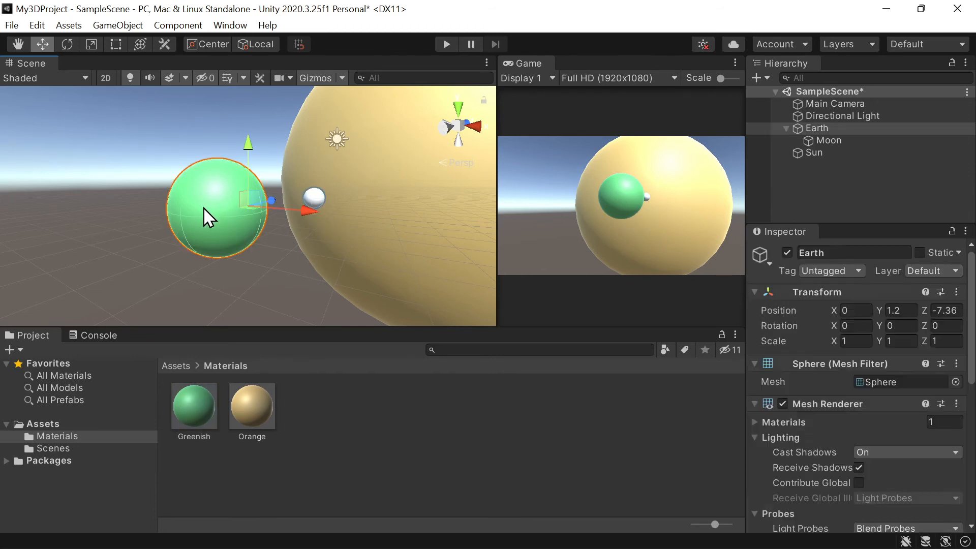
# - Create a third material named Gray in the Materials folder
pyautogui.click(316, 192)
pyautogui.rightClick(392, 433)
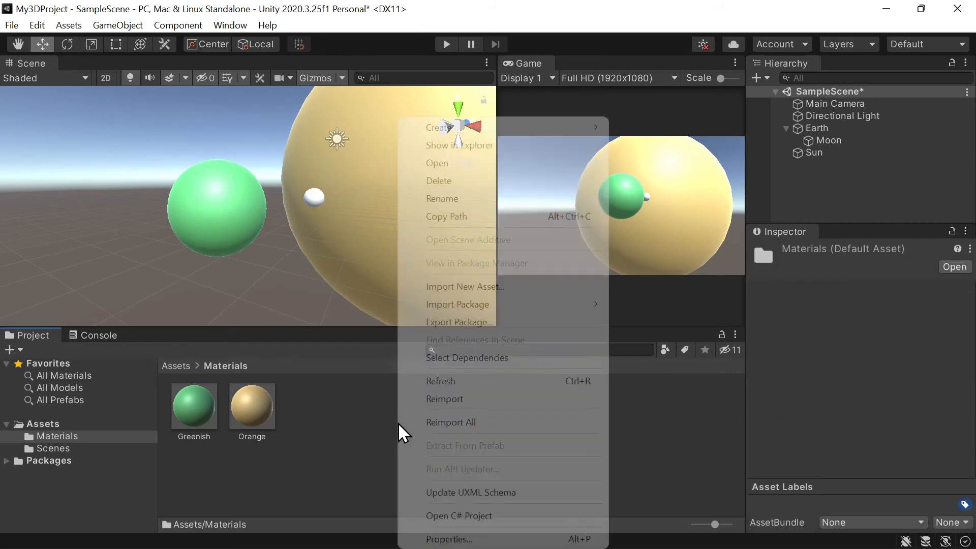
pyautogui.moveTo(462, 128)
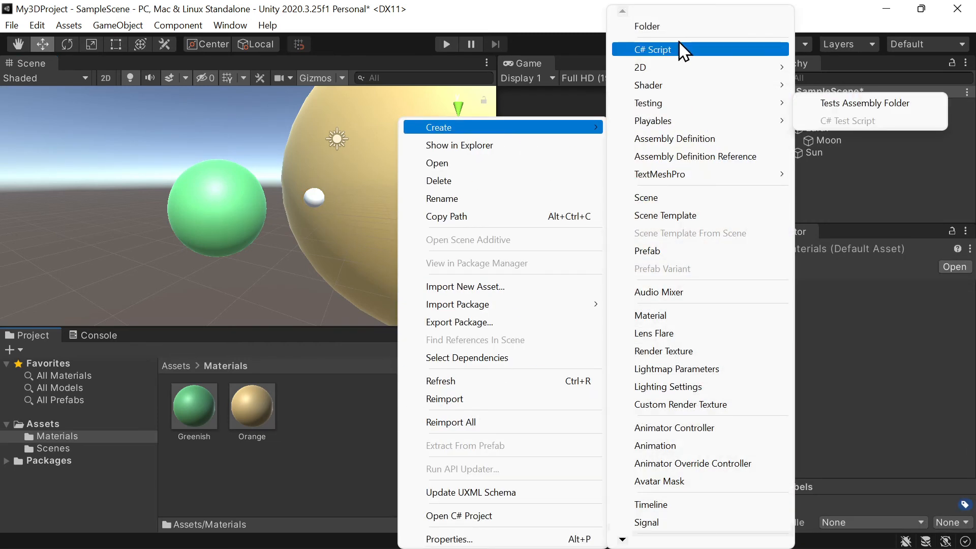
pyautogui.click(672, 316)
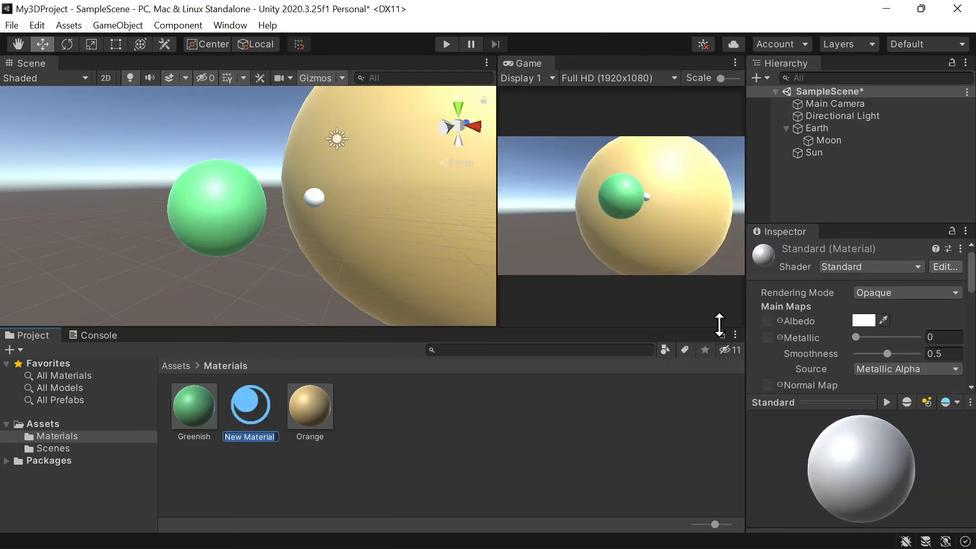
pyautogui.write('Gray')
pyautogui.press('Return')
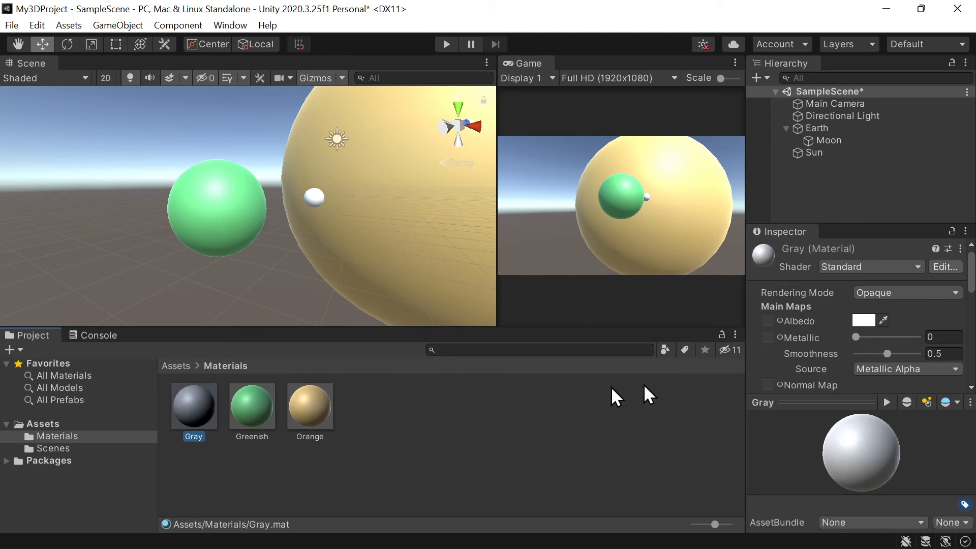
# - Set the Gray material's albedo to a mid gray (A6A6A6) and apply the material to the Moon
pyautogui.click(865, 321)
pyautogui.moveTo(859, 274); pyautogui.dragTo(838, 288)
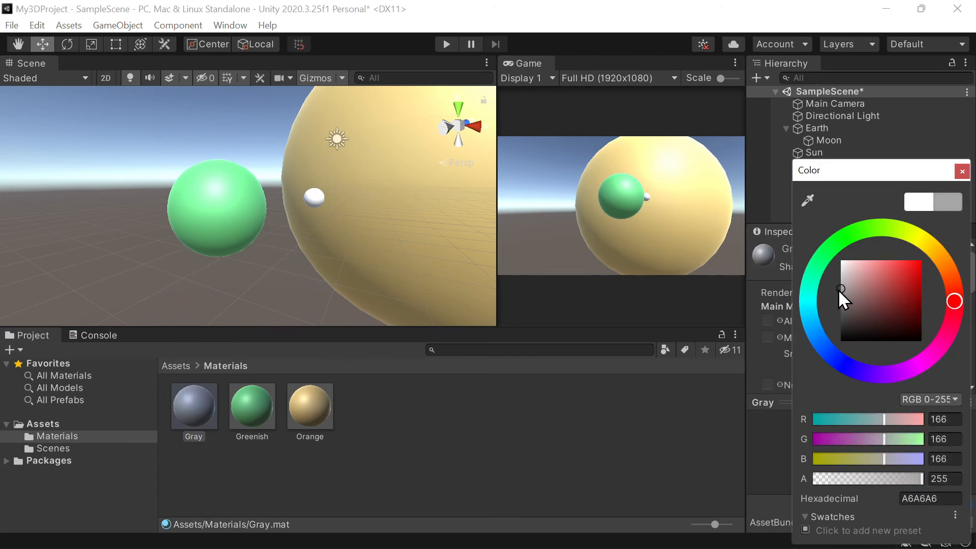
pyautogui.click(197, 403)
pyautogui.moveTo(196, 403); pyautogui.dragTo(318, 197)
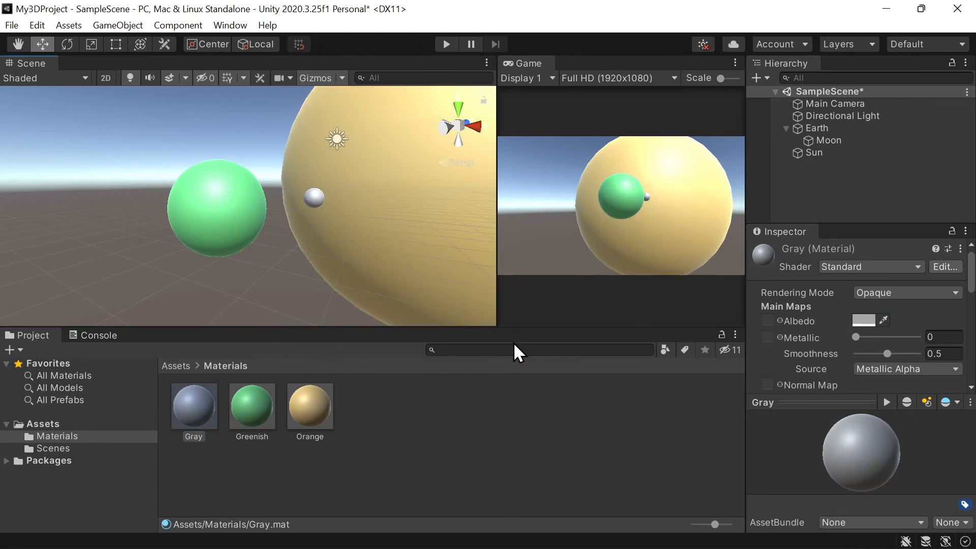